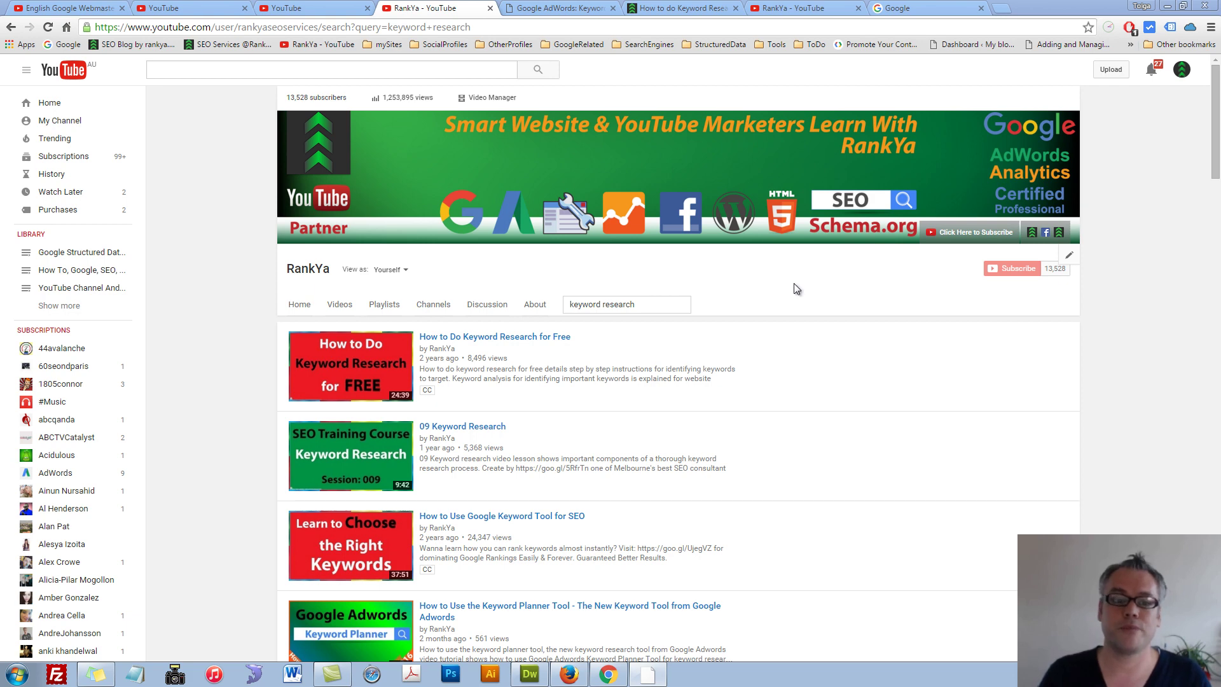
# Clear the YouTube channel's 'keyword research' search text, then restore it with undo.
pyautogui.moveTo(636, 304); pyautogui.dragTo(579, 308)
pyautogui.tripleClick(638, 304)
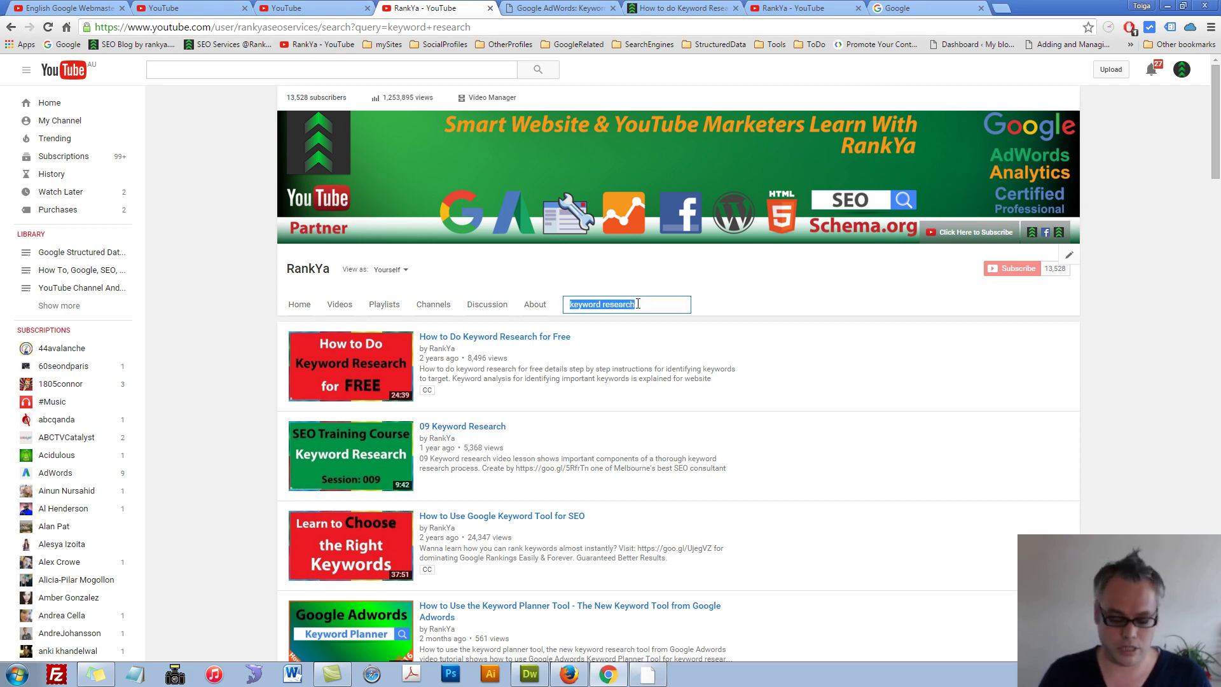
pyautogui.press('BackSpace')
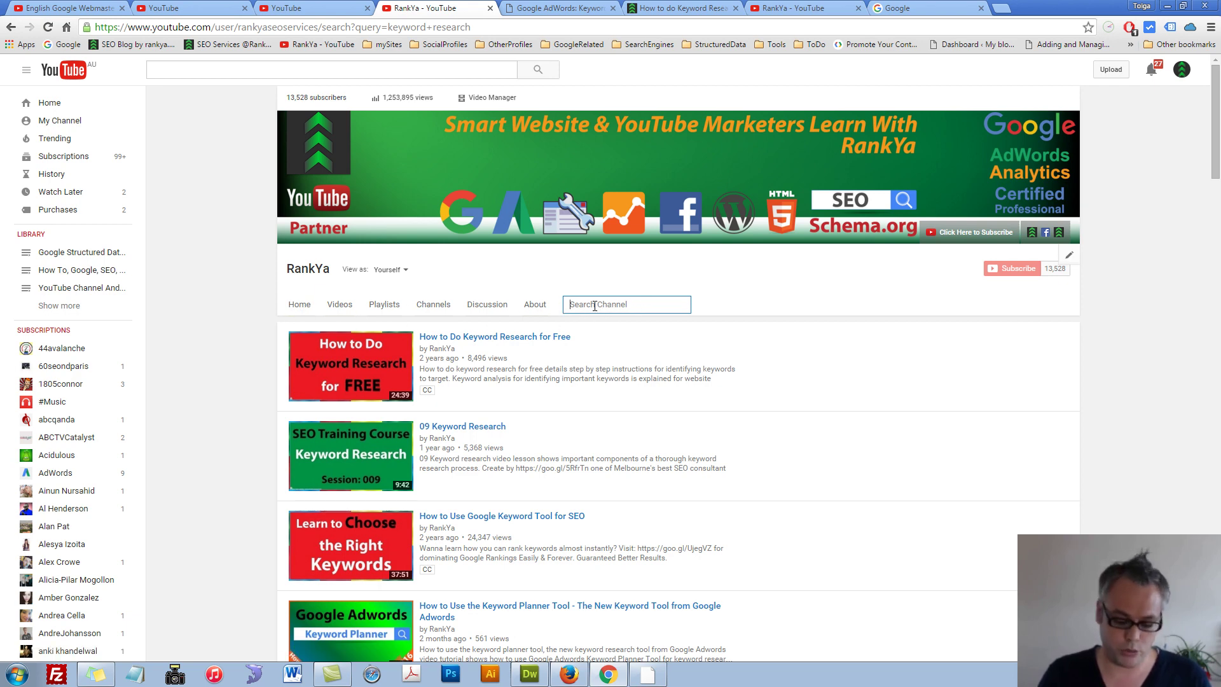
pyautogui.hotkey('ctrl', 'z')
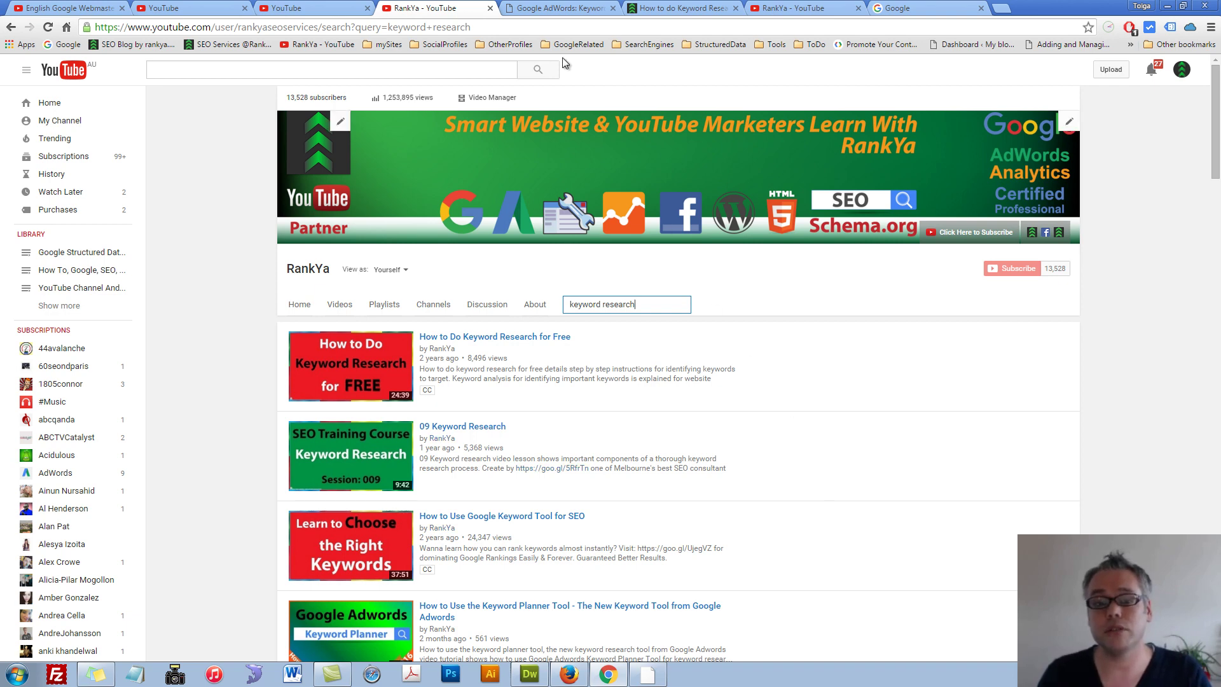
# Review the Keyword Planner and keyword research article tabs, then return to the YouTube results.
pyautogui.click(559, 8)
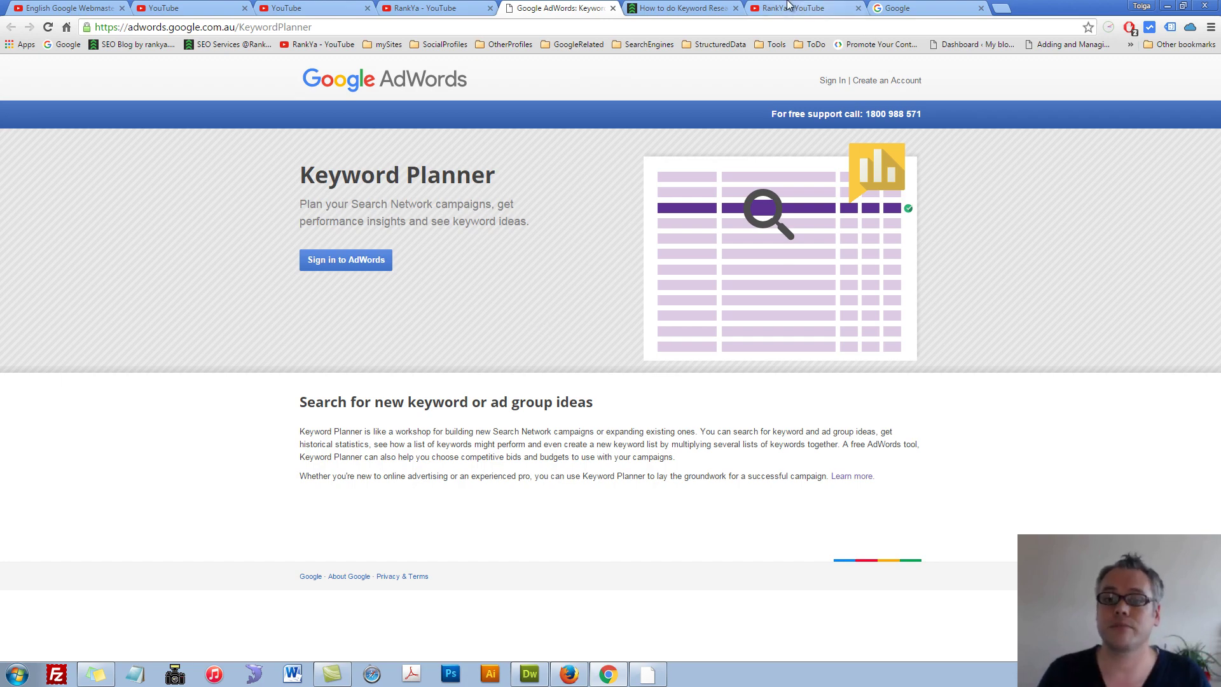
pyautogui.click(680, 8)
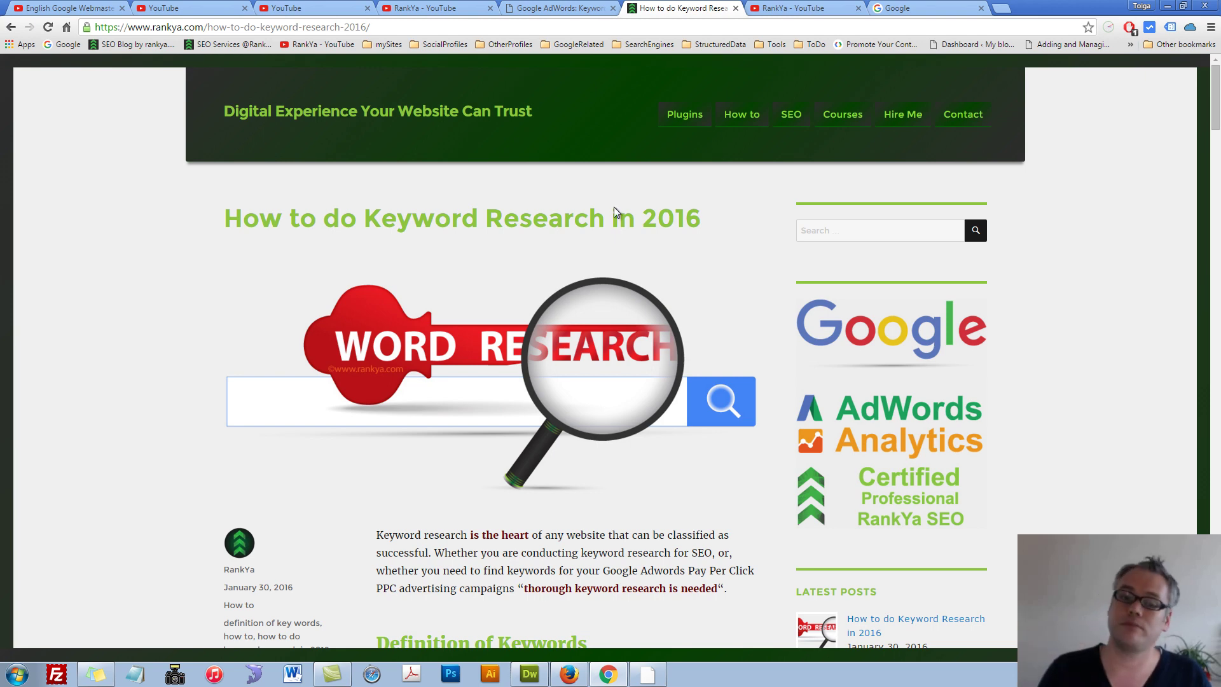
pyautogui.click(560, 9)
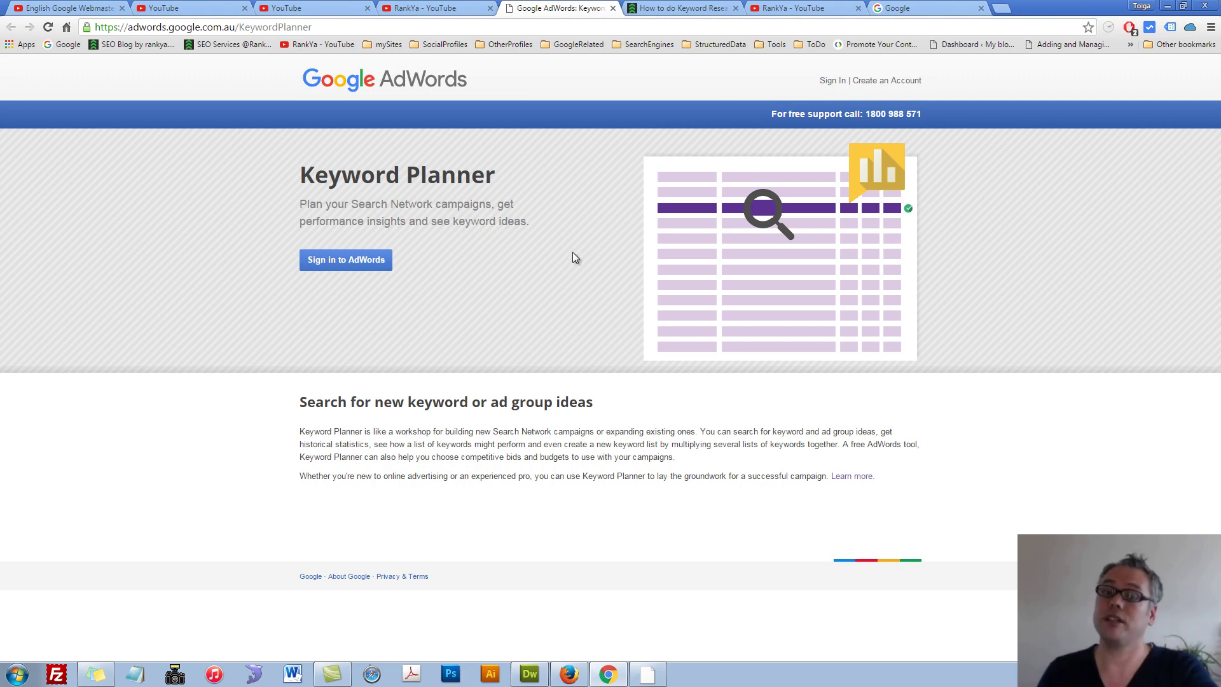
pyautogui.click(474, 8)
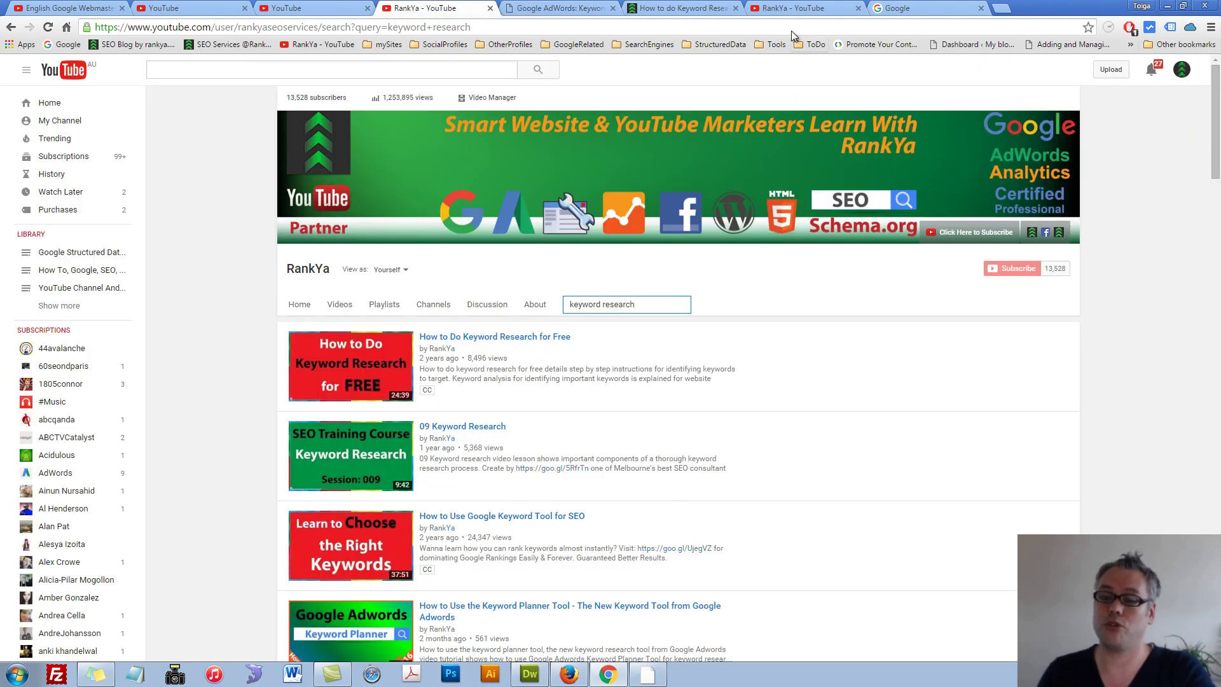
# Search Google for the exact quoted phrase "keywords research", replacing the leftover 'a'.
pyautogui.click(893, 10)
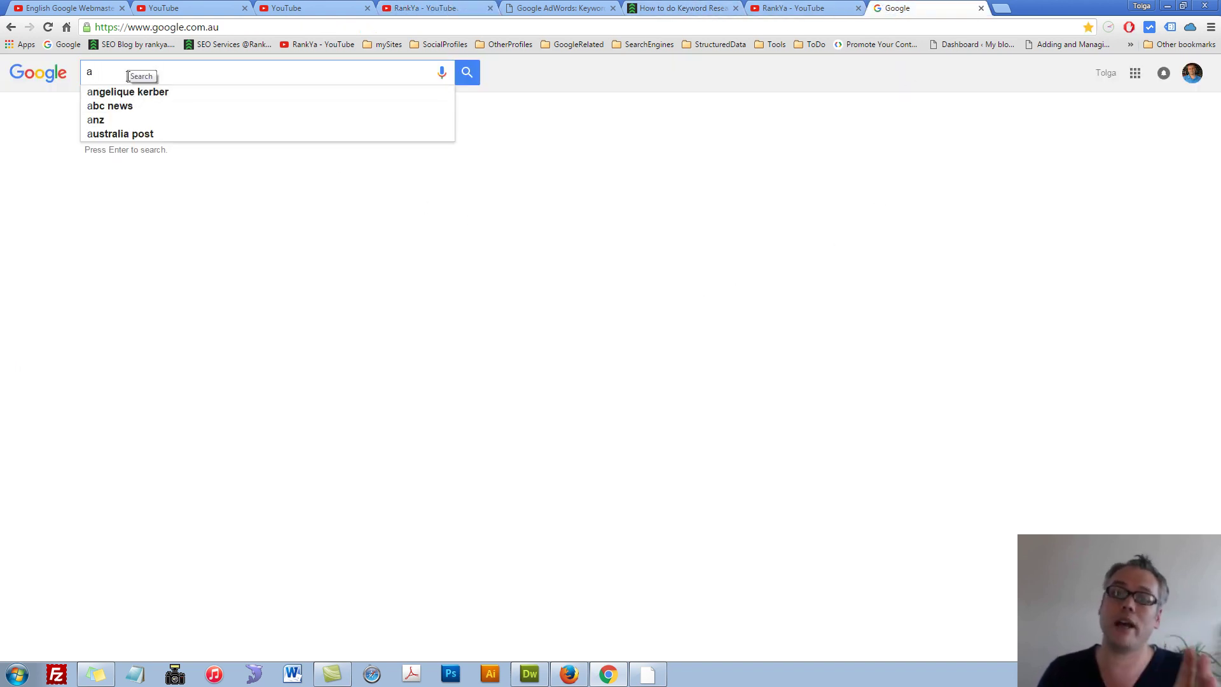
pyautogui.moveTo(128, 71); pyautogui.dragTo(56, 61)
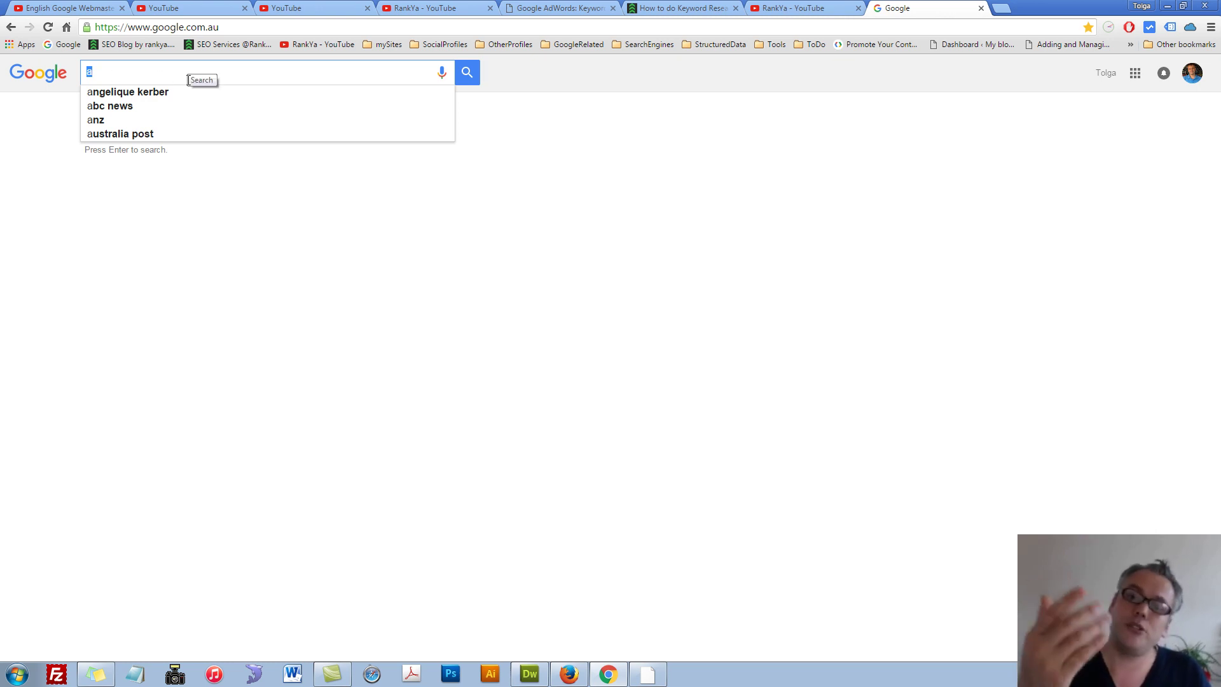
pyautogui.press('BackSpace')
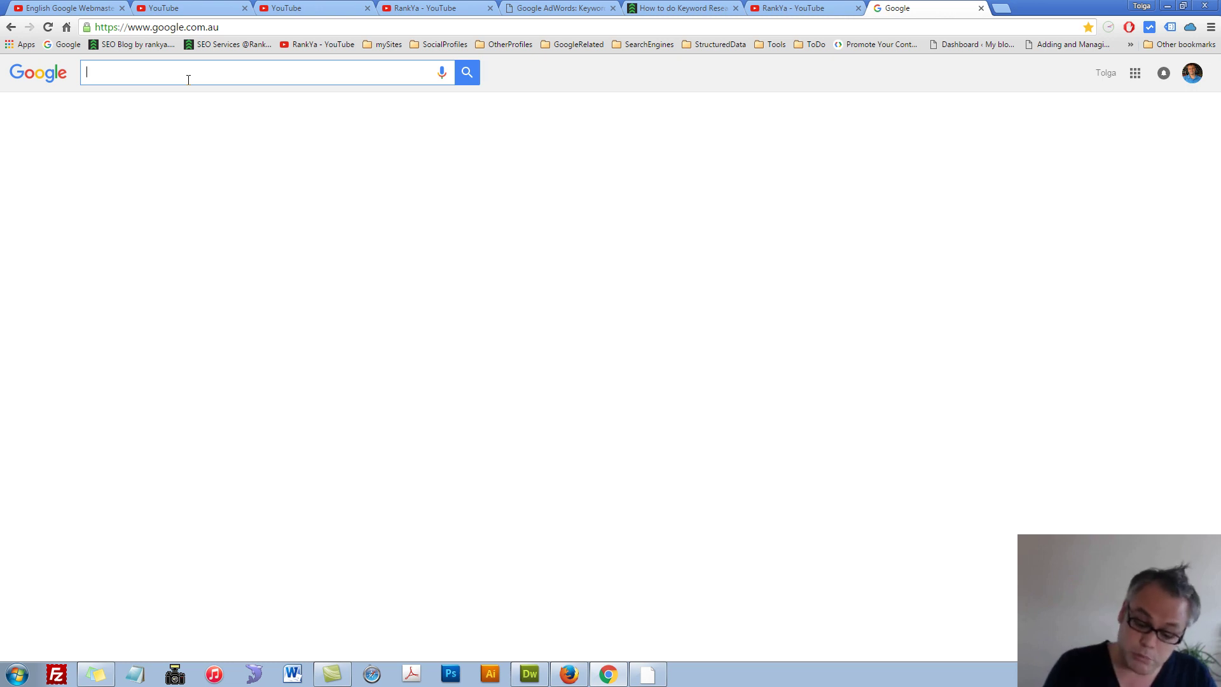
pyautogui.write('"k')
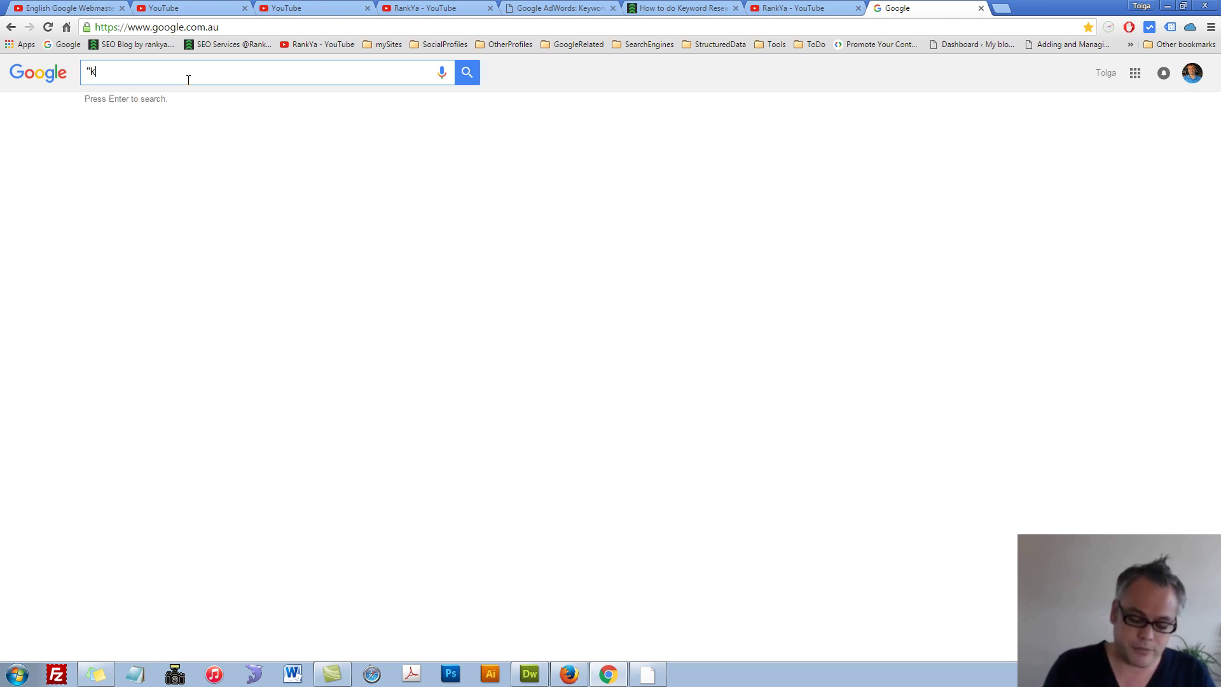
pyautogui.write('eyword')
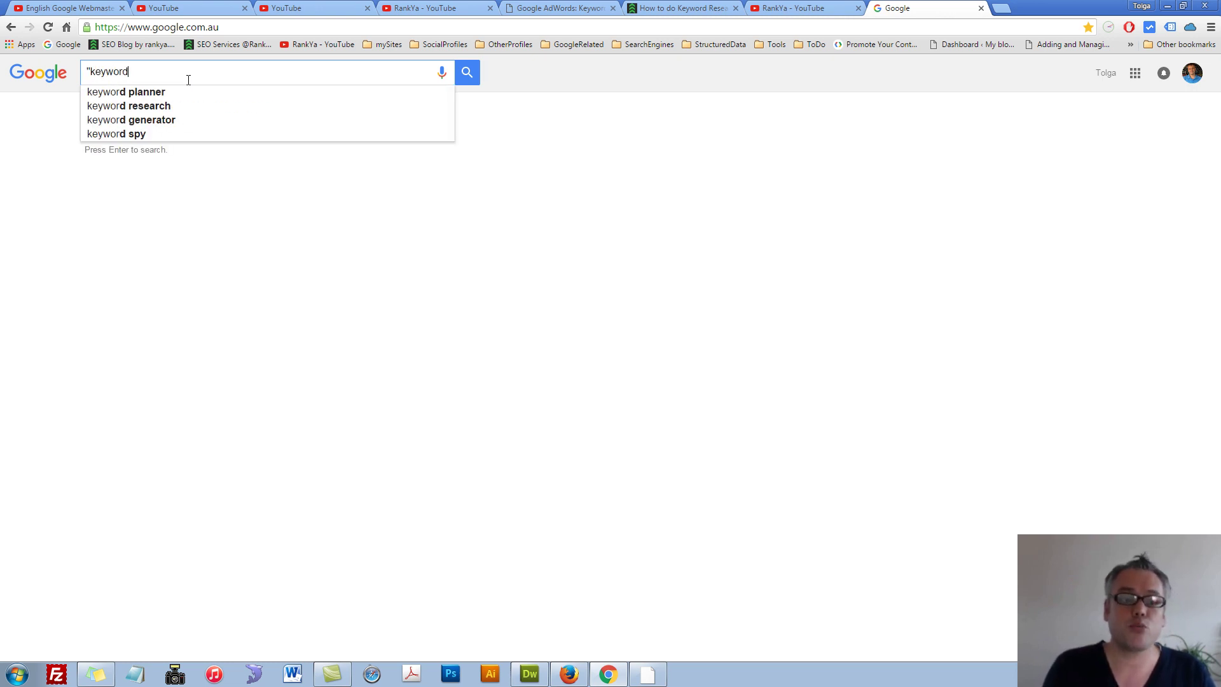
pyautogui.write('s res')
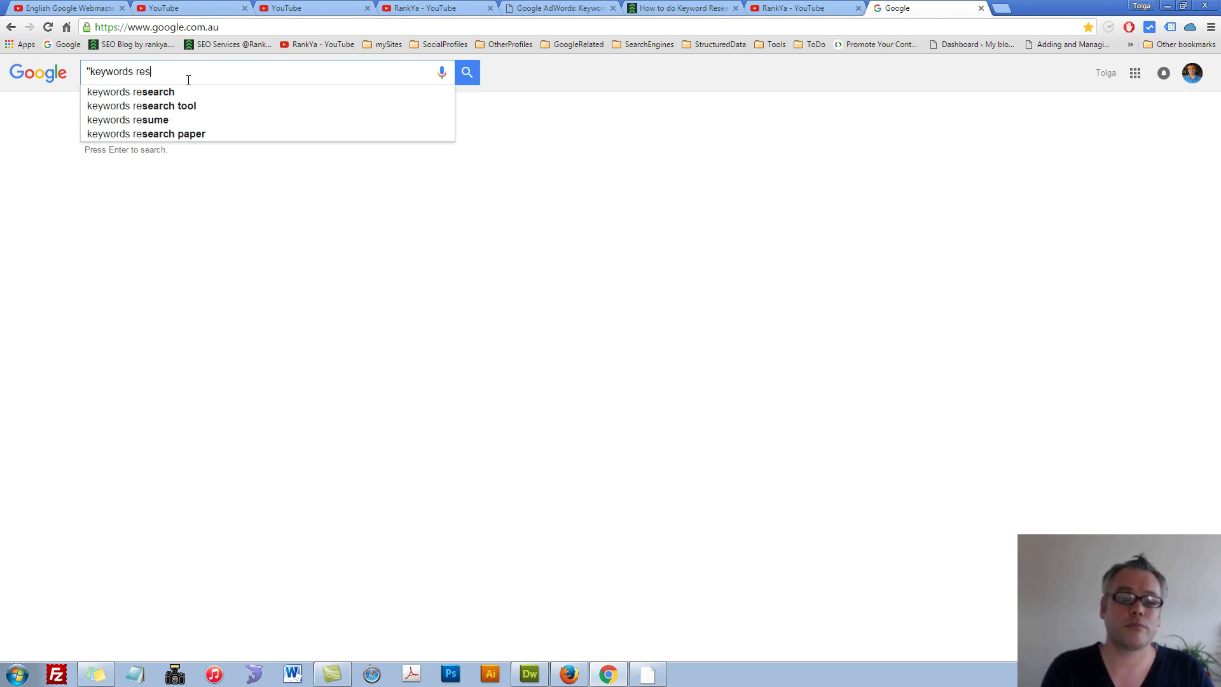
pyautogui.write('earch"')
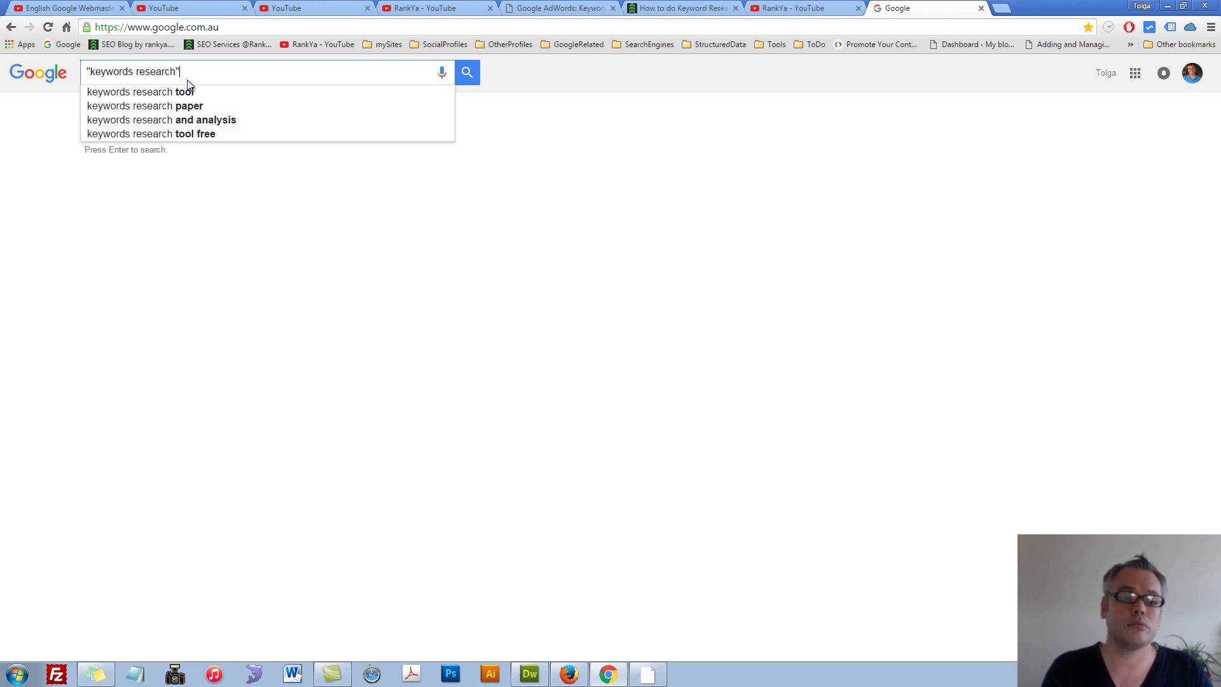
pyautogui.press('Return')
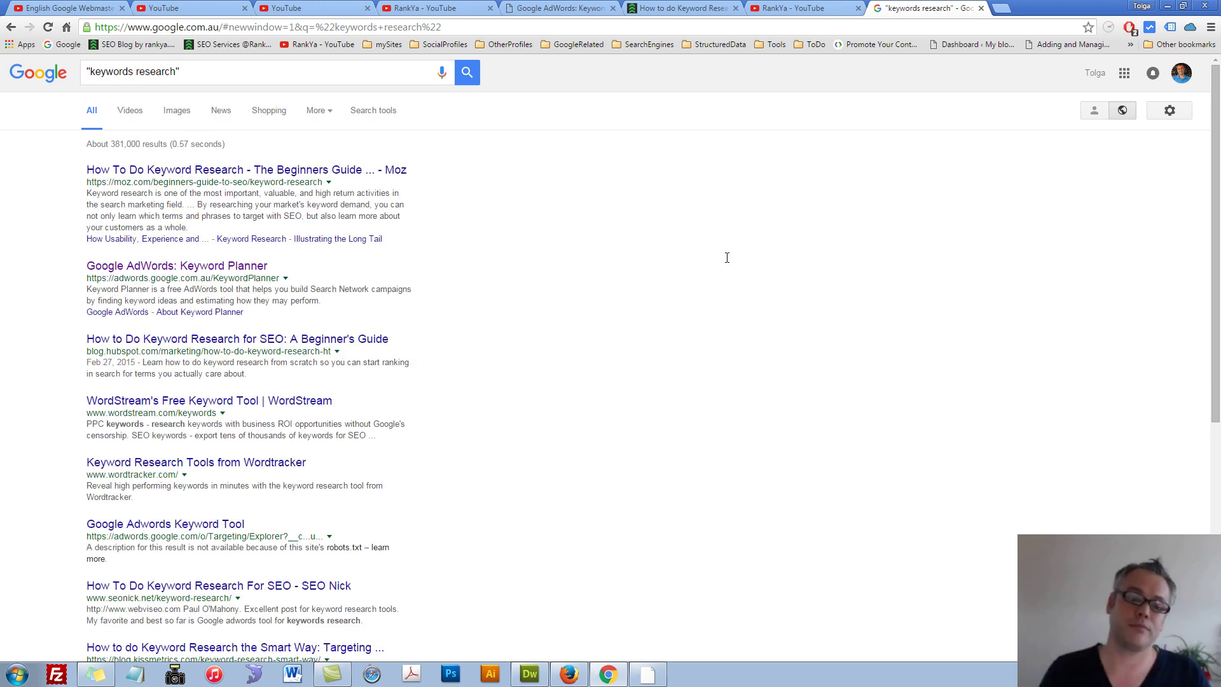
# Add and remove the test characters 'b' and '2' at the end of the query.
pyautogui.click(197, 72)
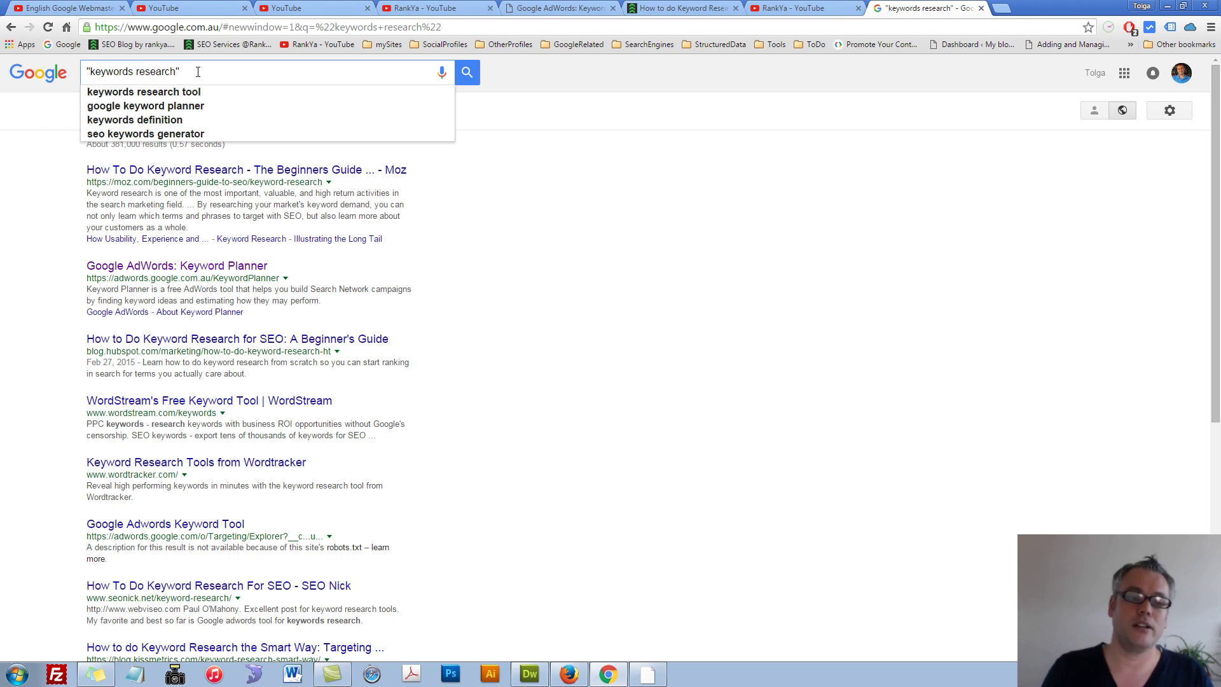
pyautogui.write('b')
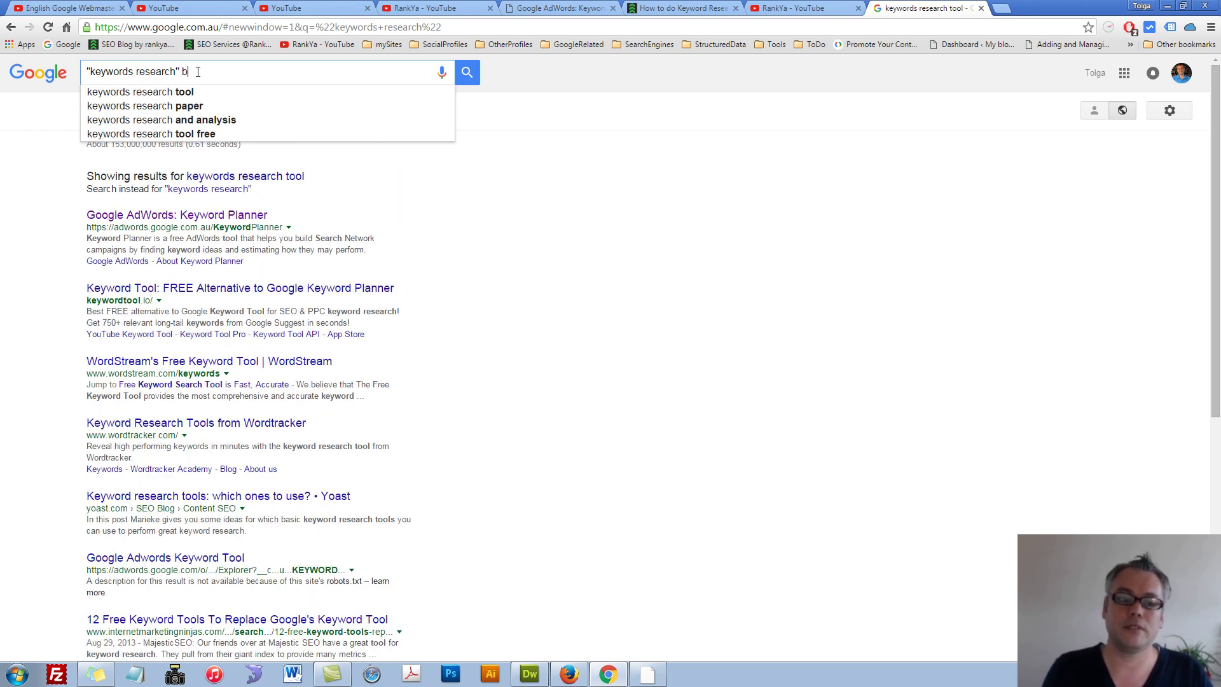
pyautogui.press('BackSpace')
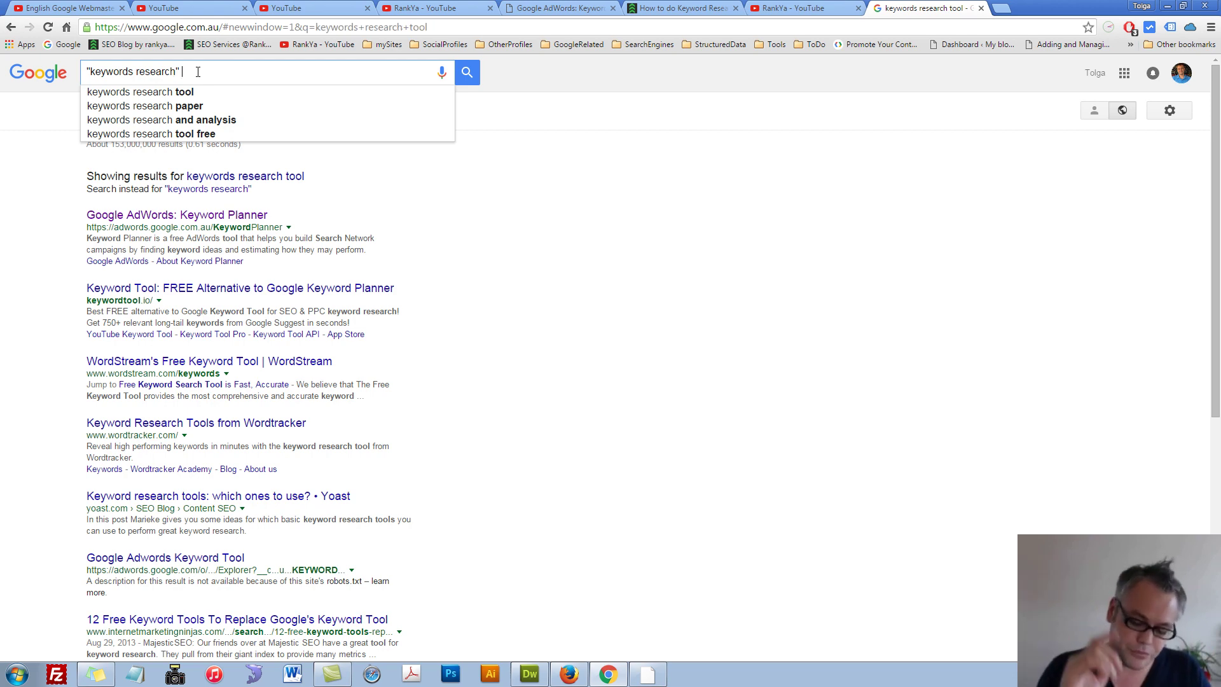
pyautogui.write('2')
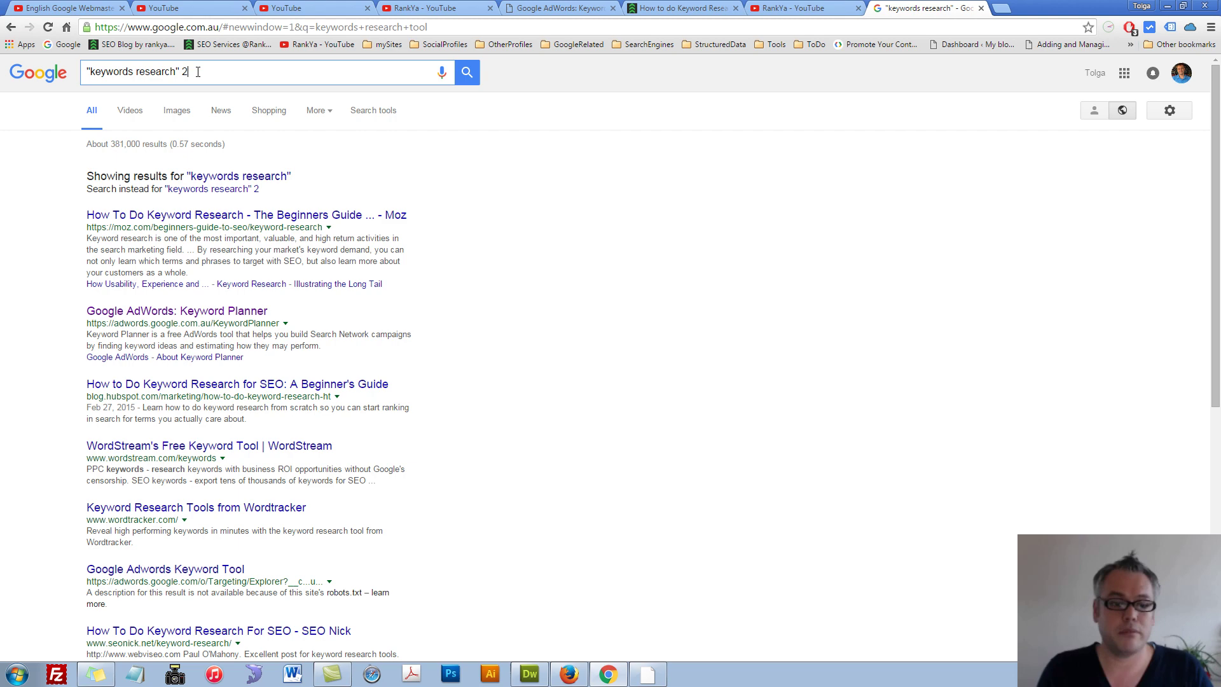
pyautogui.press('BackSpace')
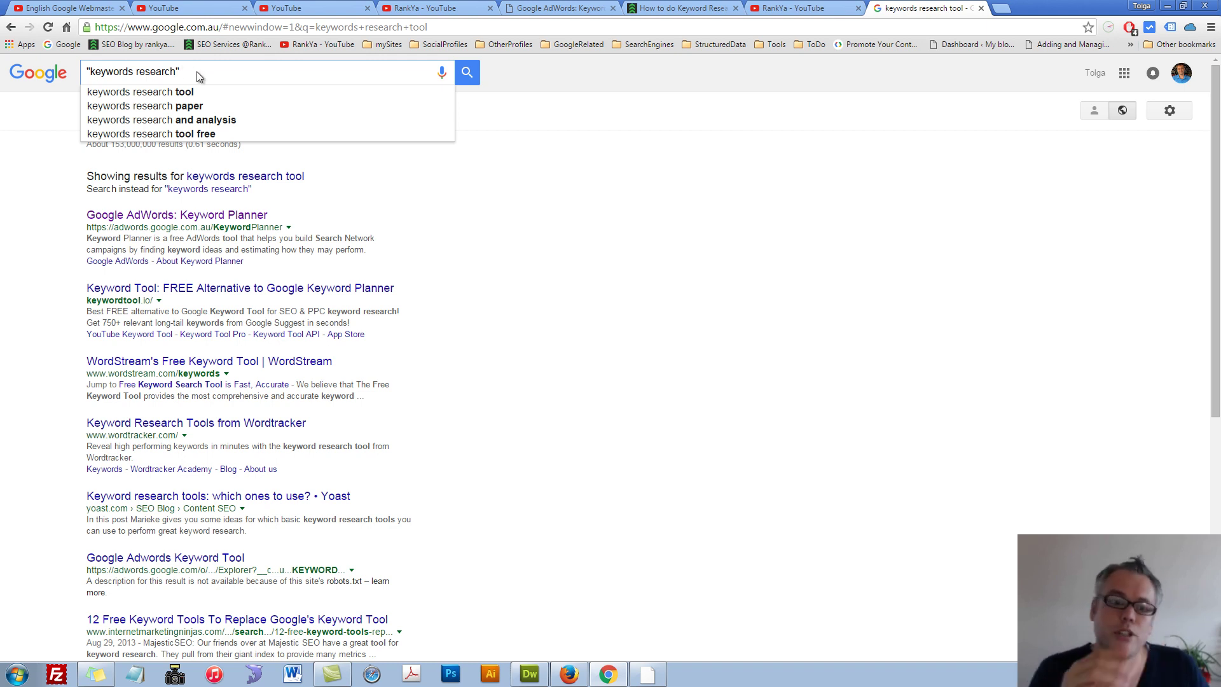
# Change 'keywords' to 'keyword' and append 'a' after the quoted phrase.
pyautogui.click(134, 72)
pyautogui.press('BackSpace')
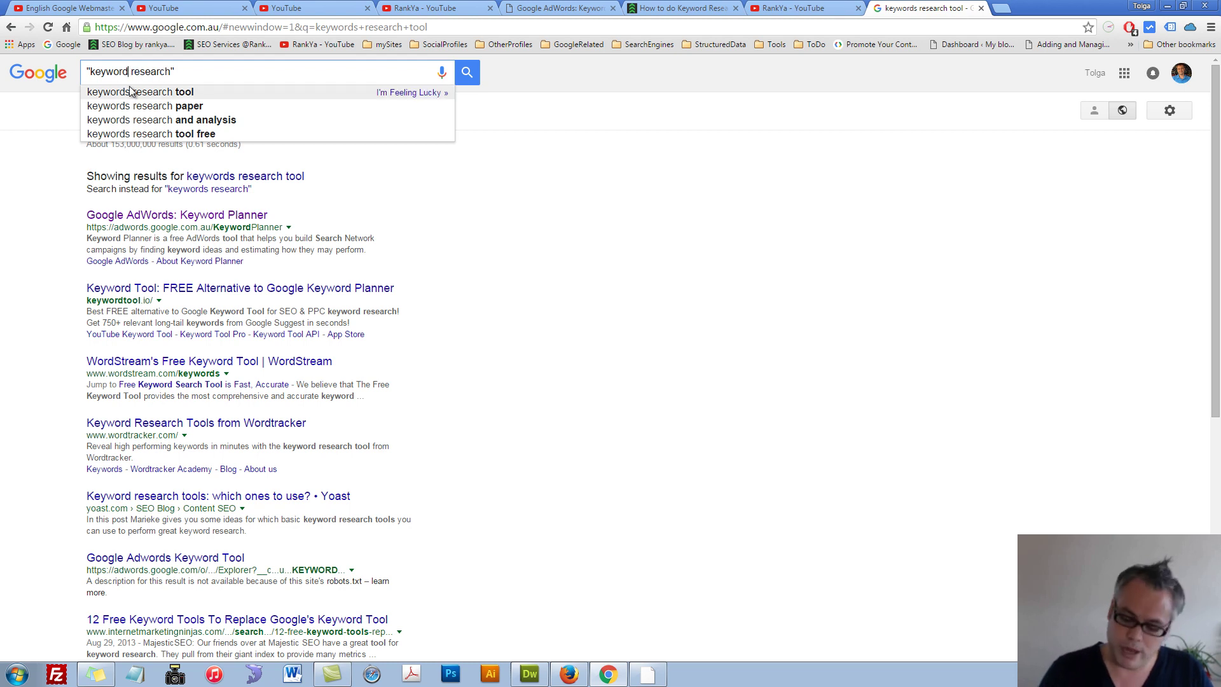
pyautogui.click(203, 70)
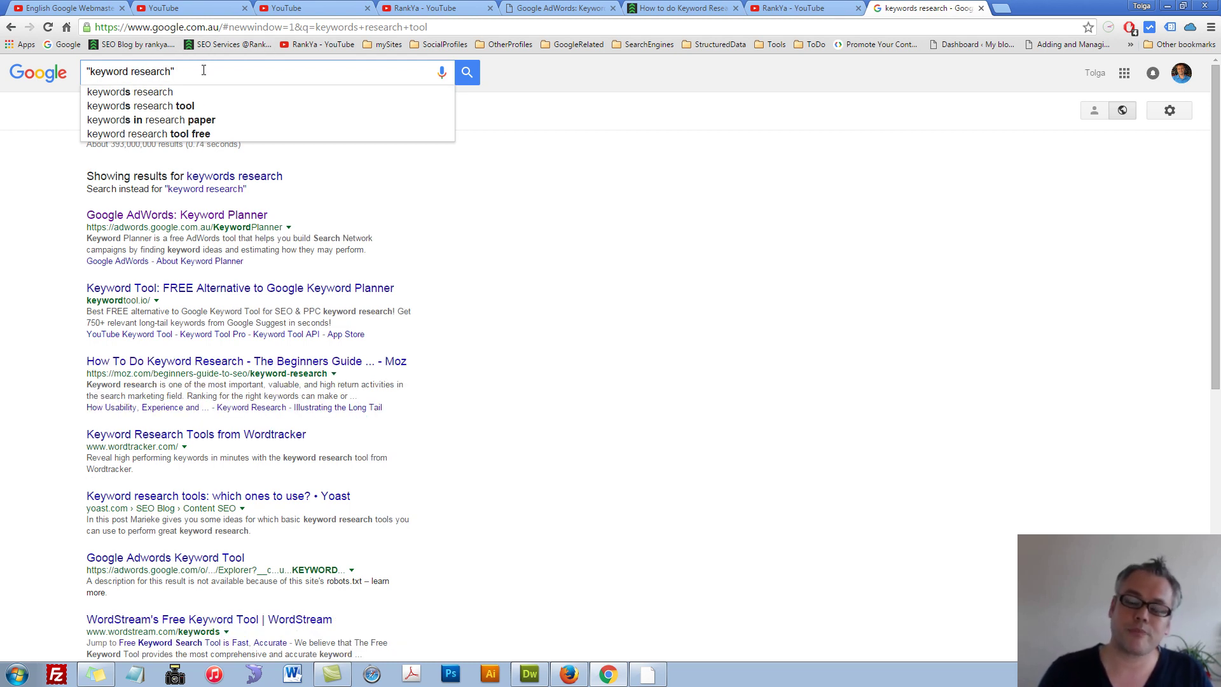
pyautogui.write('a')
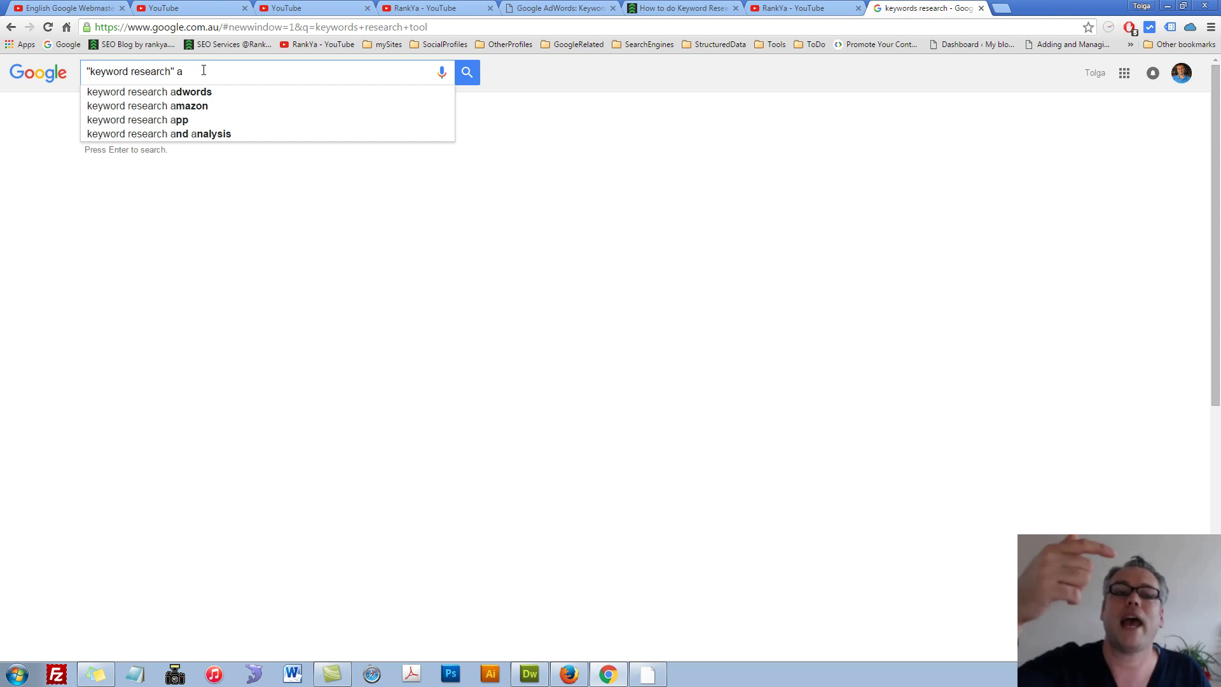
# Try 'apple' and 'application' after "keyword research", then trim back to a trailing 'a'.
pyautogui.write('pple')
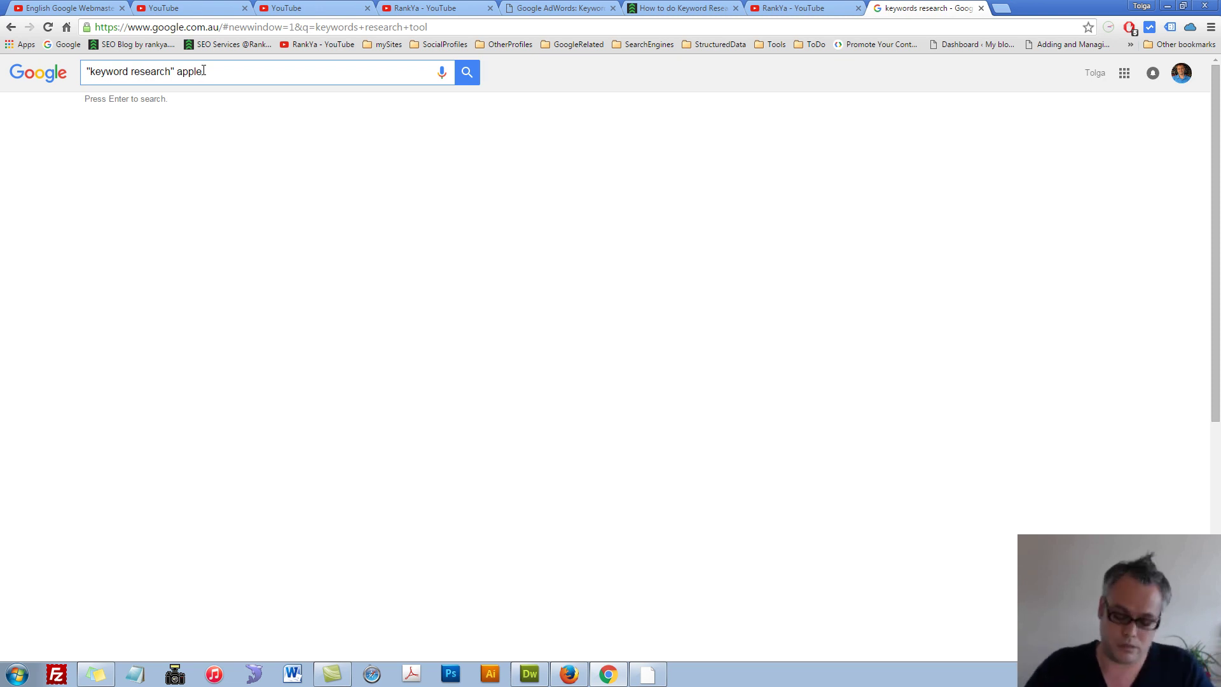
pyautogui.press('BackSpace')
pyautogui.press('BackSpace')
pyautogui.press('BackSpace')
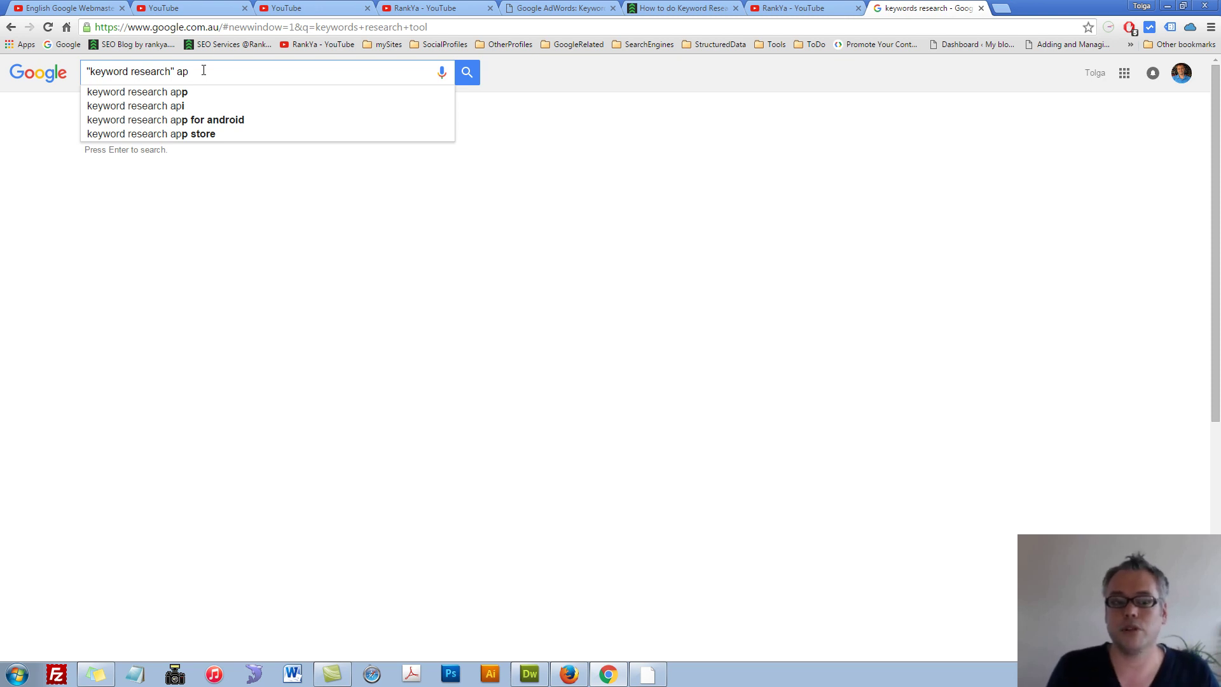
pyautogui.write('plic')
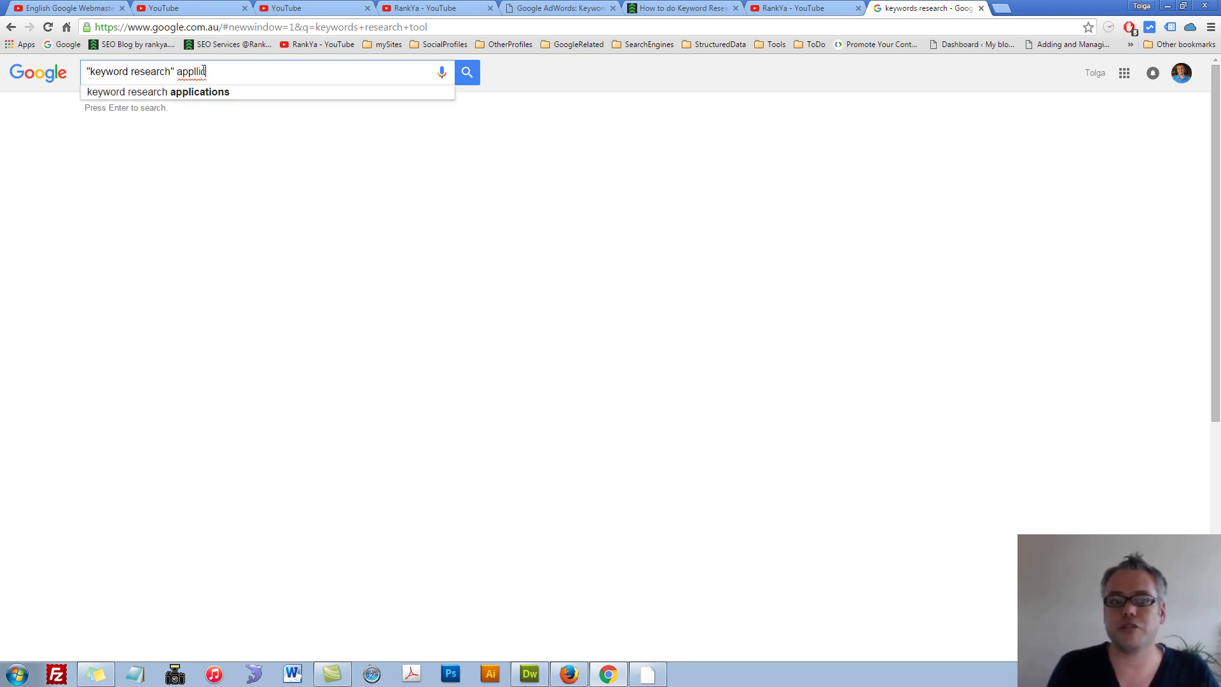
pyautogui.write('ation')
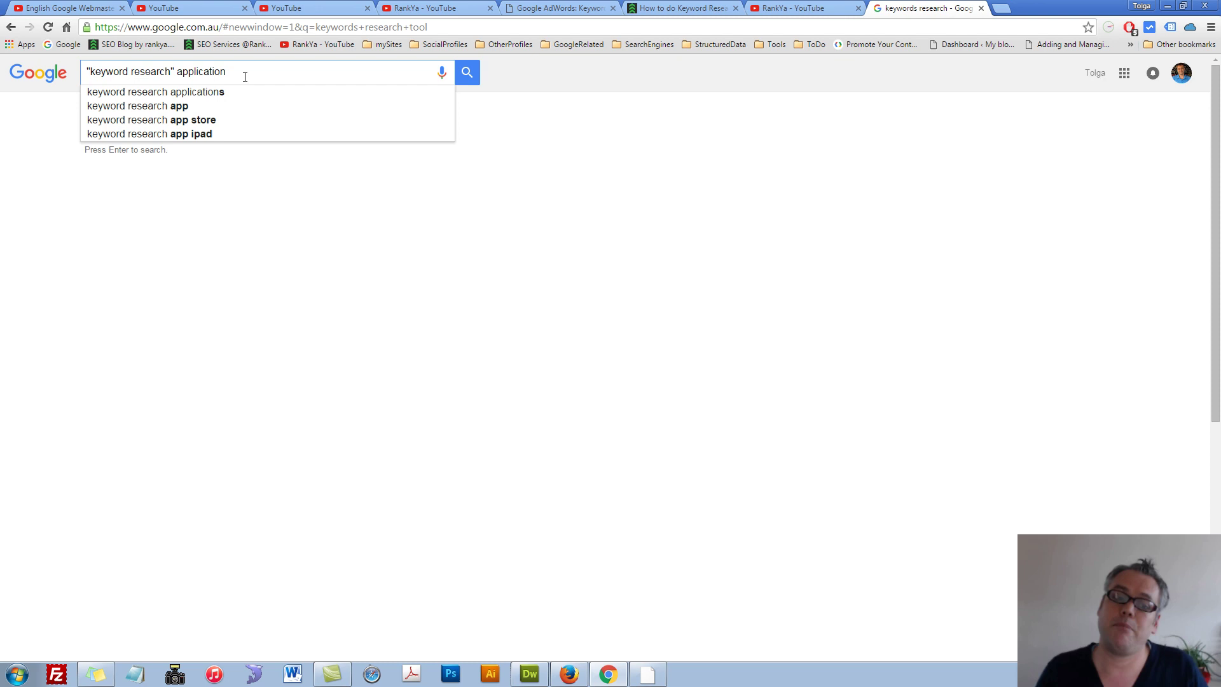
pyautogui.press('BackSpace')
pyautogui.press('BackSpace')
pyautogui.press('BackSpace')
pyautogui.press('BackSpace')
pyautogui.press('BackSpace')
pyautogui.press('BackSpace')
pyautogui.press('BackSpace')
pyautogui.press('BackSpace')
pyautogui.press('BackSpace')
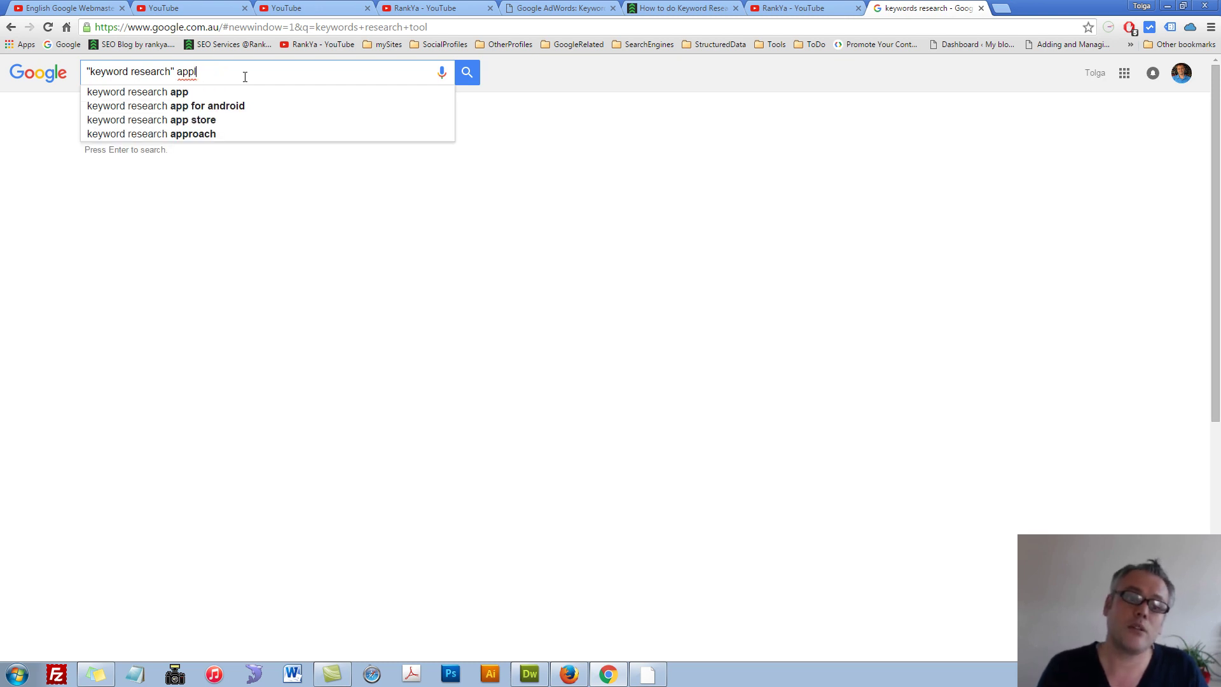
pyautogui.press('BackSpace')
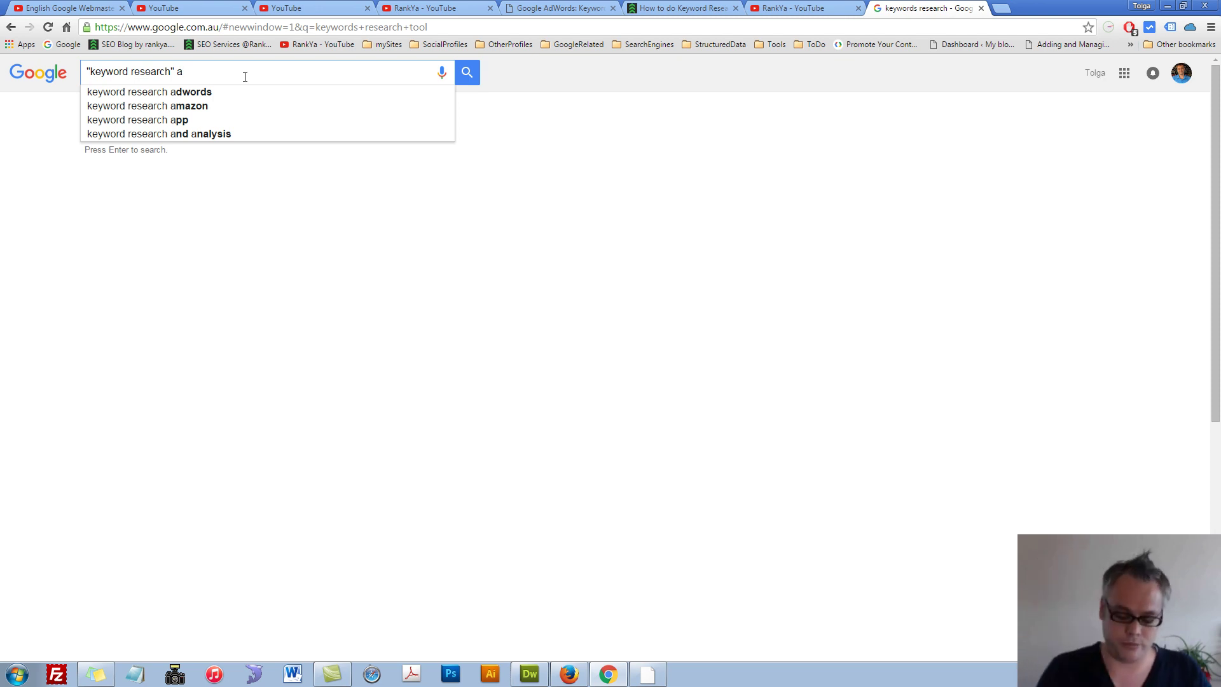
# Replace the trailing letter with 'b', then 'c', to compare their suggestions.
pyautogui.press('BackSpace')
pyautogui.write('b')
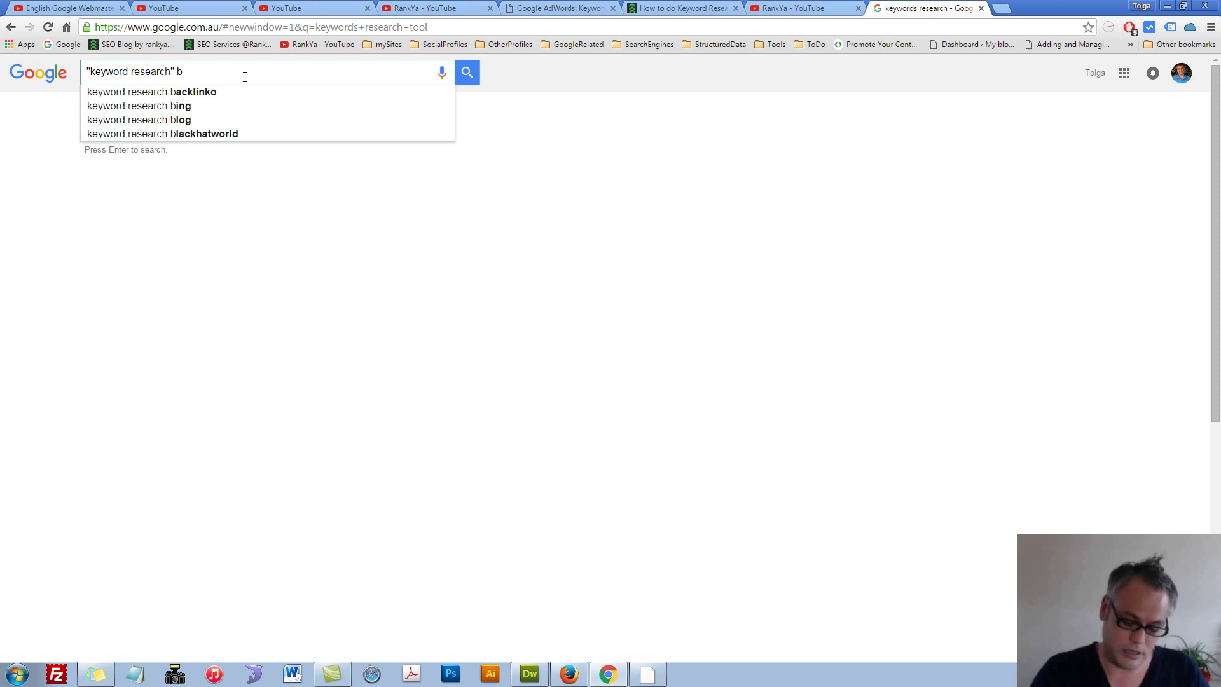
pyautogui.press('BackSpace')
pyautogui.write('c')
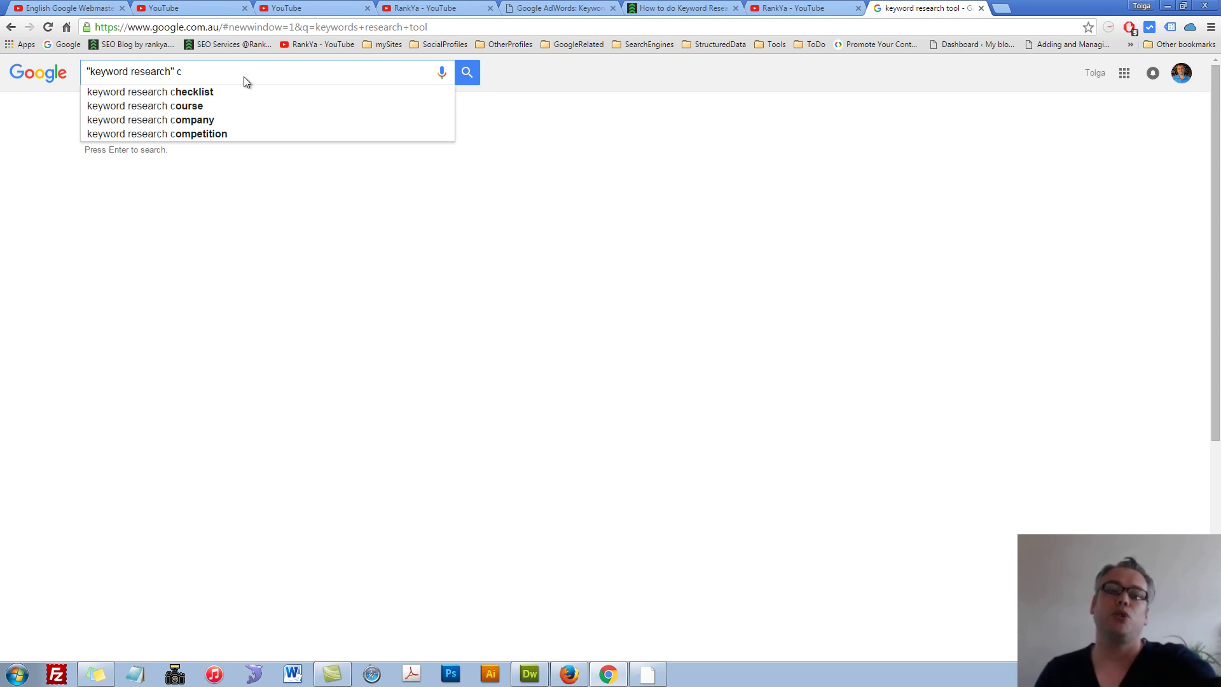
# Glance at the Keyword Planner, then delete the trailing 'c' to leave "keyword research".
pyautogui.click(560, 8)
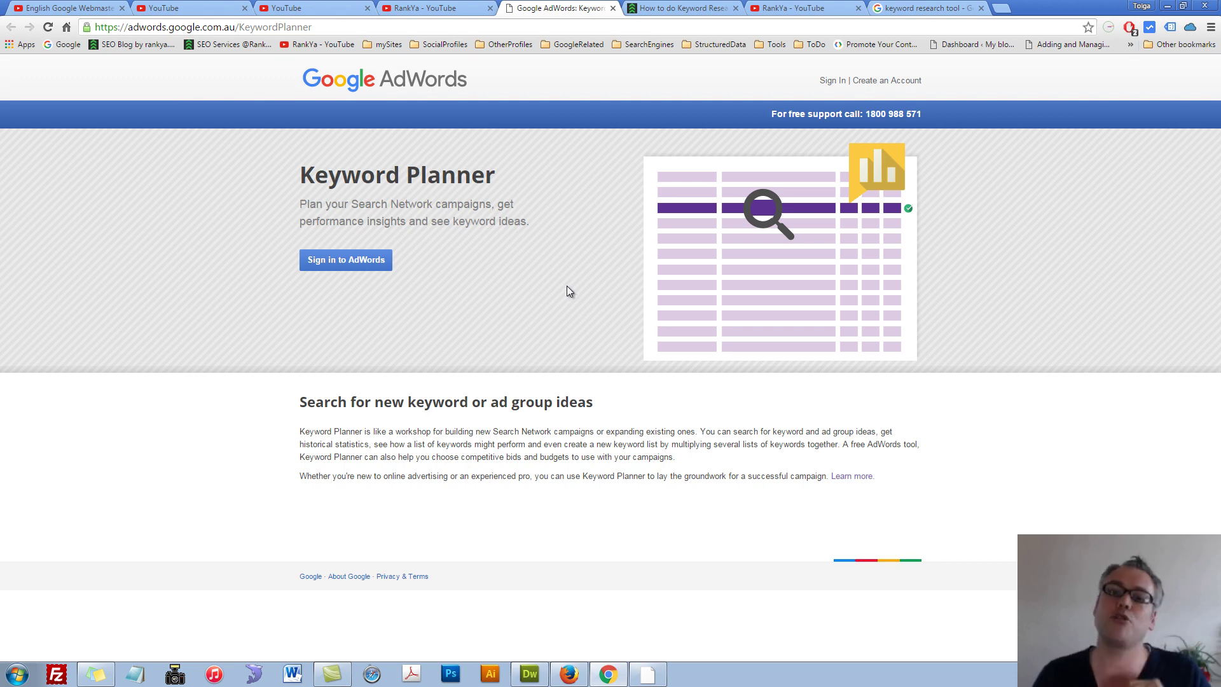
pyautogui.click(922, 9)
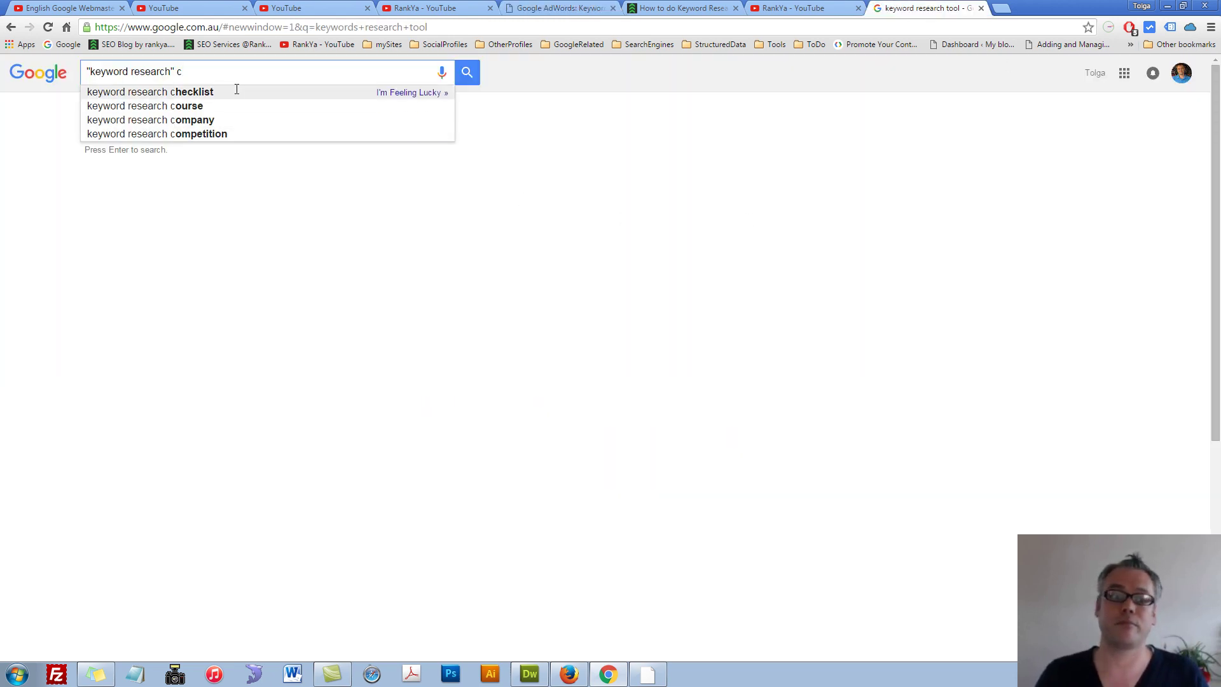
pyautogui.moveTo(199, 74); pyautogui.dragTo(179, 72)
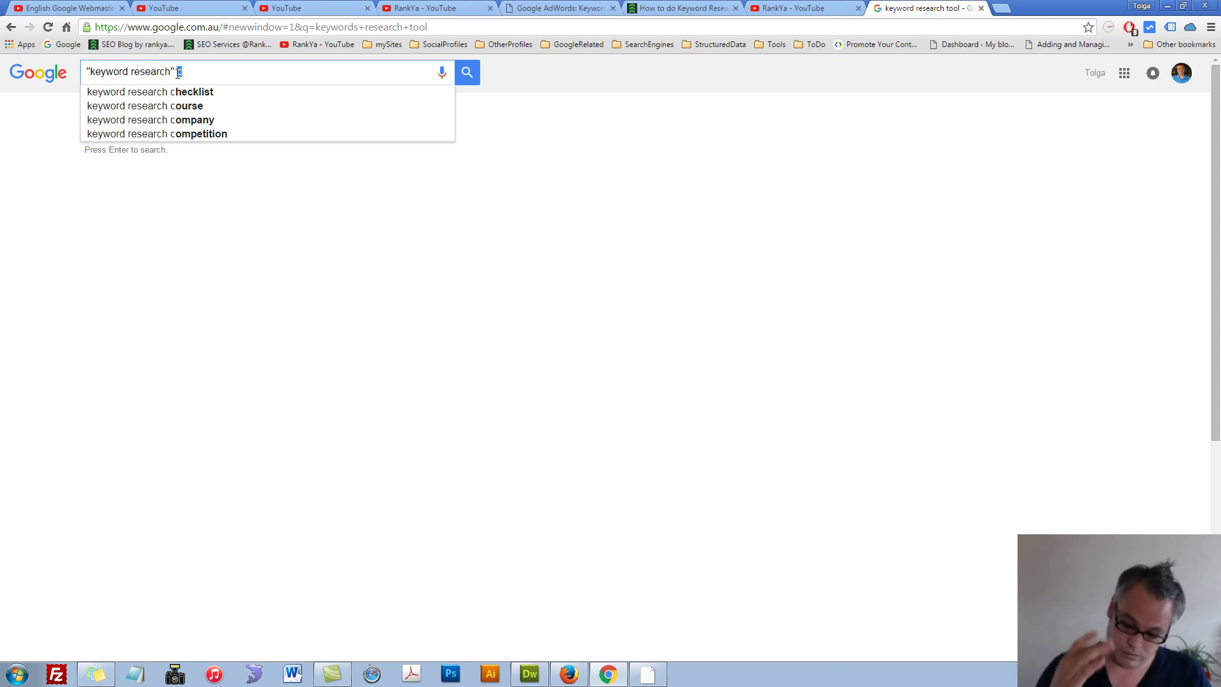
pyautogui.press('BackSpace')
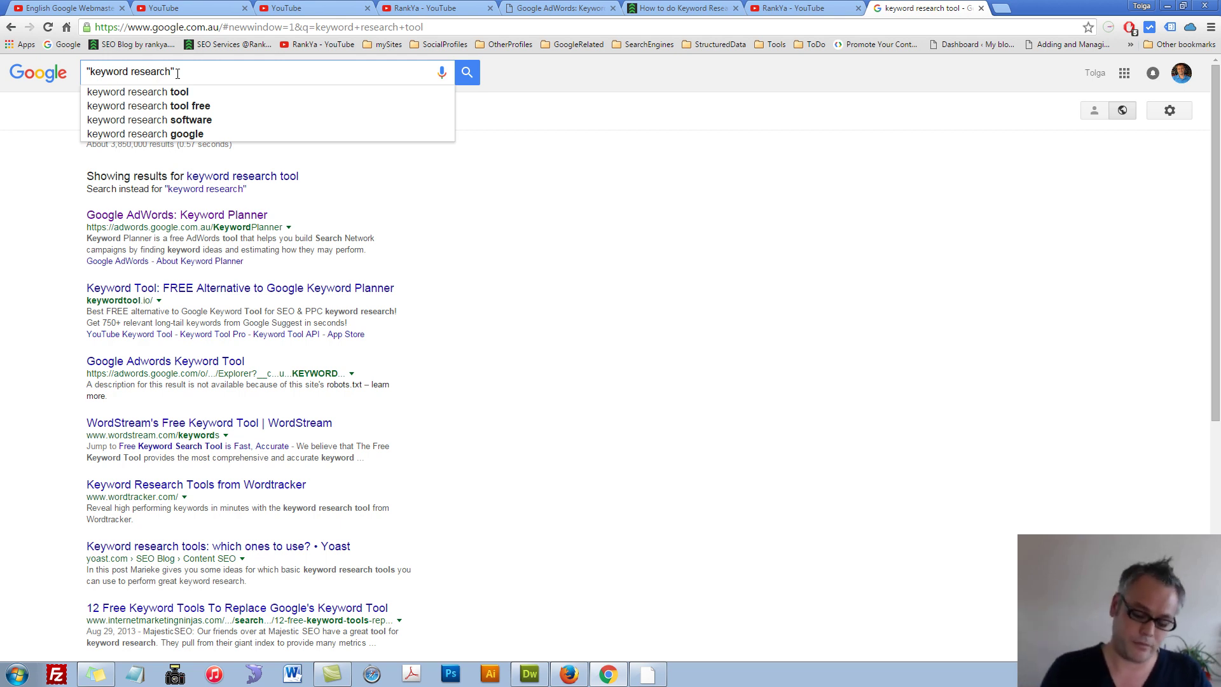
pyautogui.write('*')
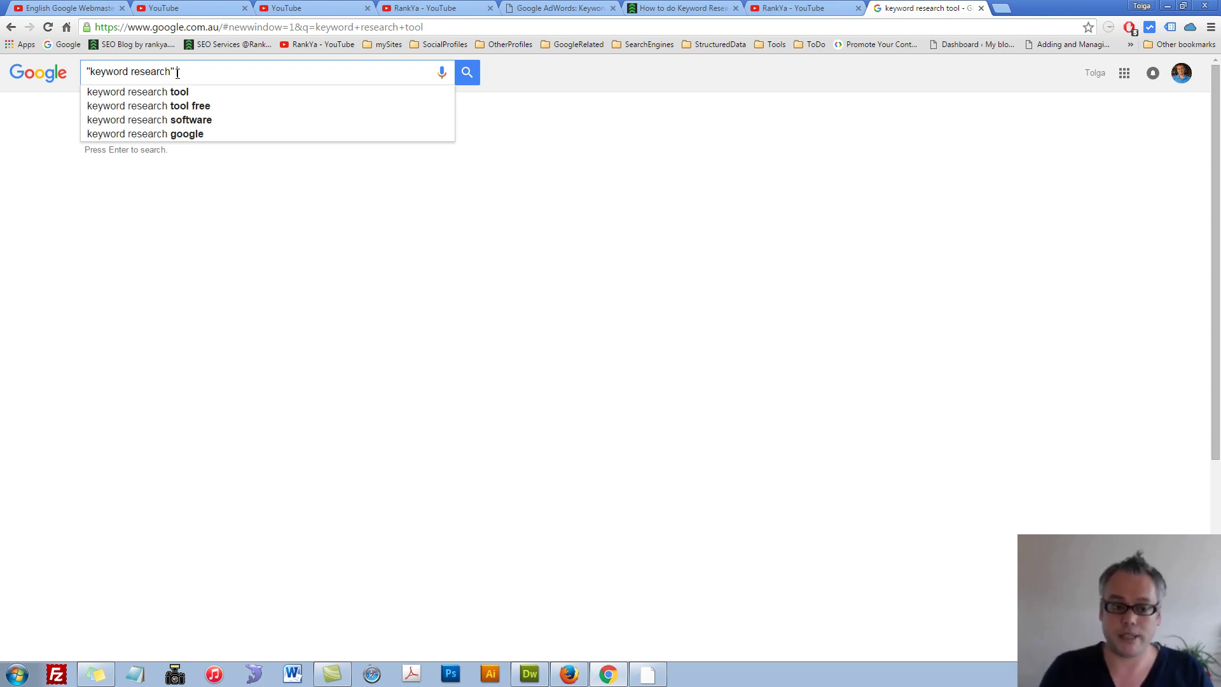
# Replace the query with "how to" wordpress and run the search.
pyautogui.click(88, 71)
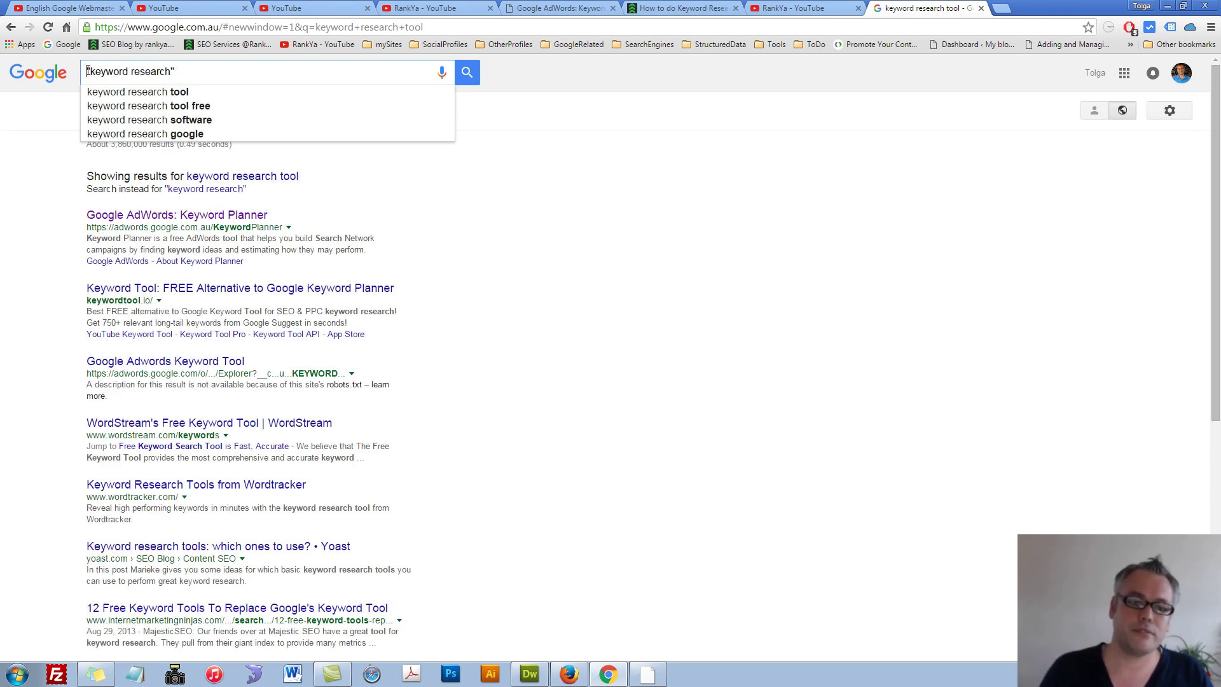
pyautogui.press('Delete')
pyautogui.press('Delete')
pyautogui.press('Delete')
pyautogui.press('Delete')
pyautogui.press('Delete')
pyautogui.press('Delete')
pyautogui.press('Delete')
pyautogui.press('Delete')
pyautogui.press('Delete')
pyautogui.press('Delete')
pyautogui.press('Delete')
pyautogui.press('Delete')
pyautogui.press('Delete')
pyautogui.press('Delete')
pyautogui.press('Delete')
pyautogui.press('Delete')
pyautogui.press('Delete')
pyautogui.press('Delete')
pyautogui.press('Delete')
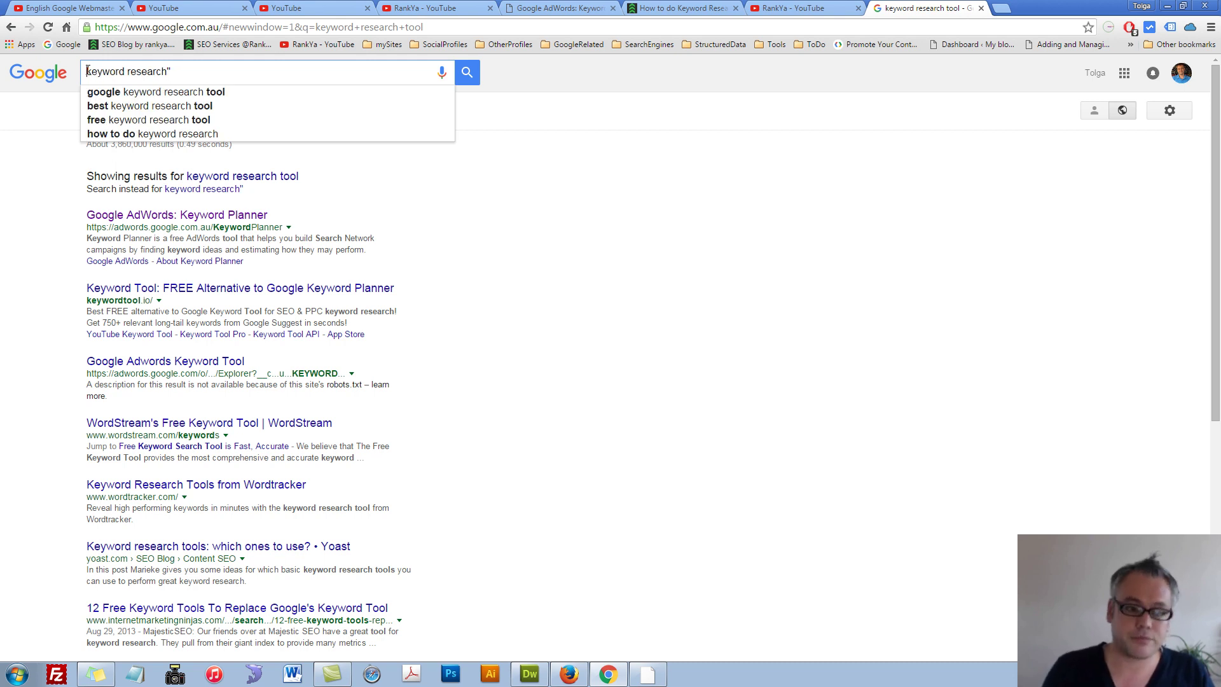
pyautogui.write('how to')
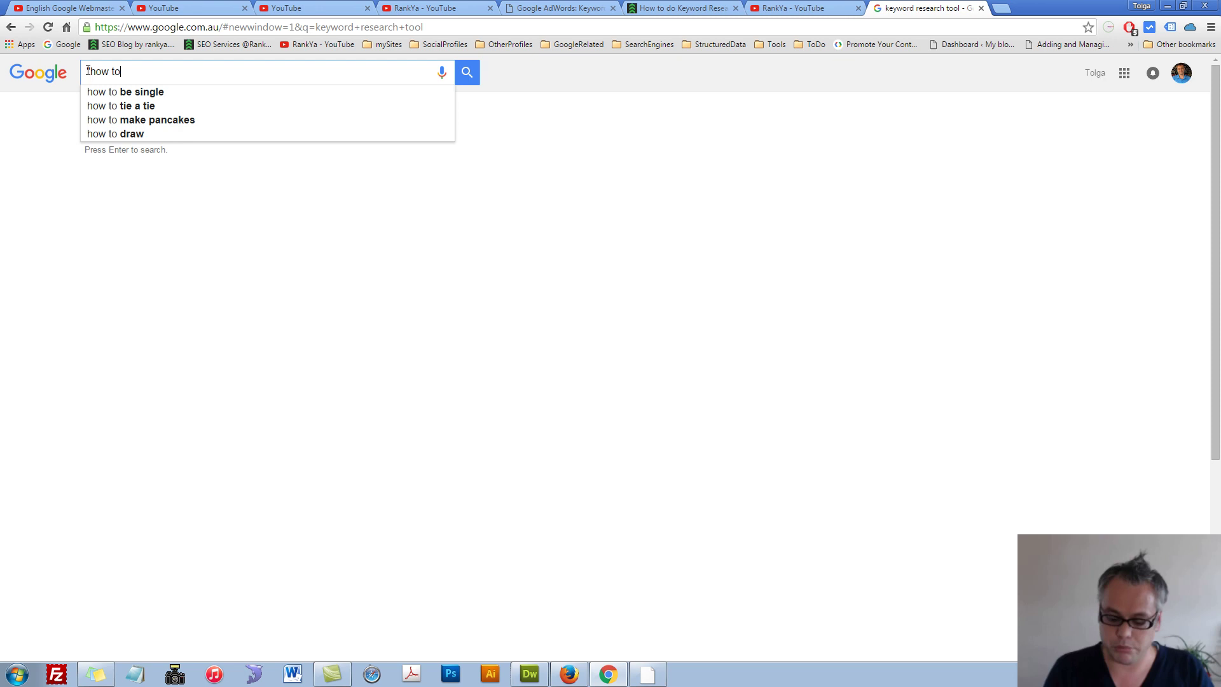
pyautogui.write('"')
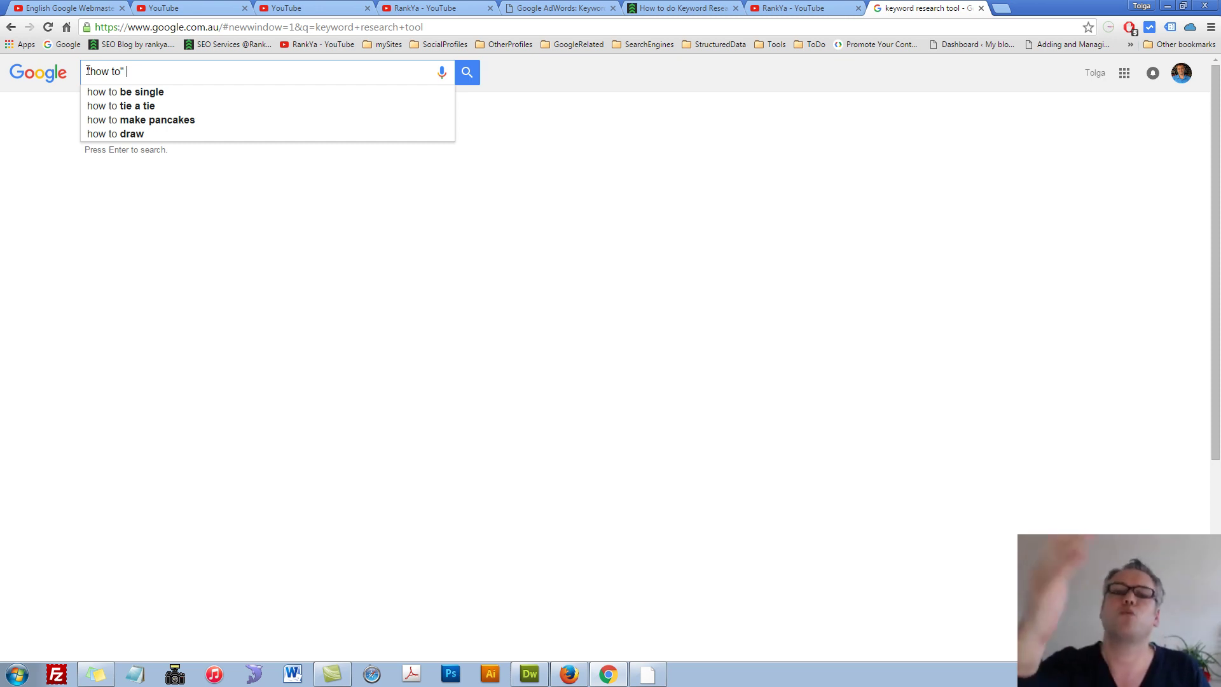
pyautogui.write('wordpress')
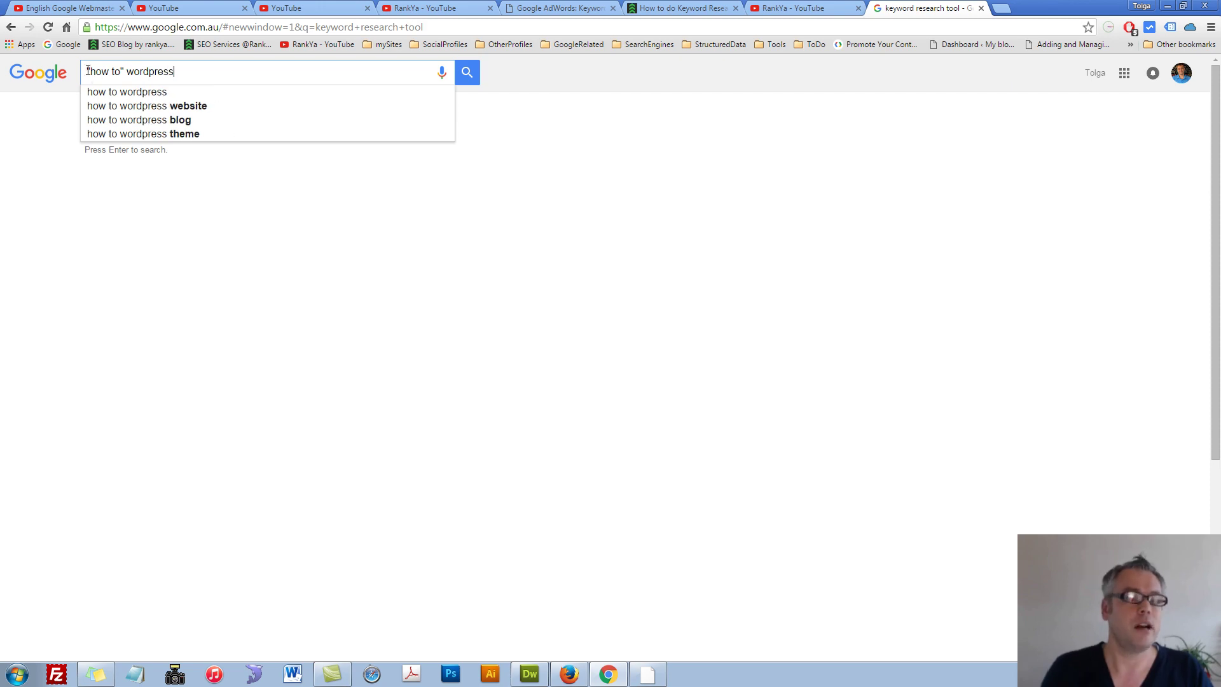
pyautogui.press('Return')
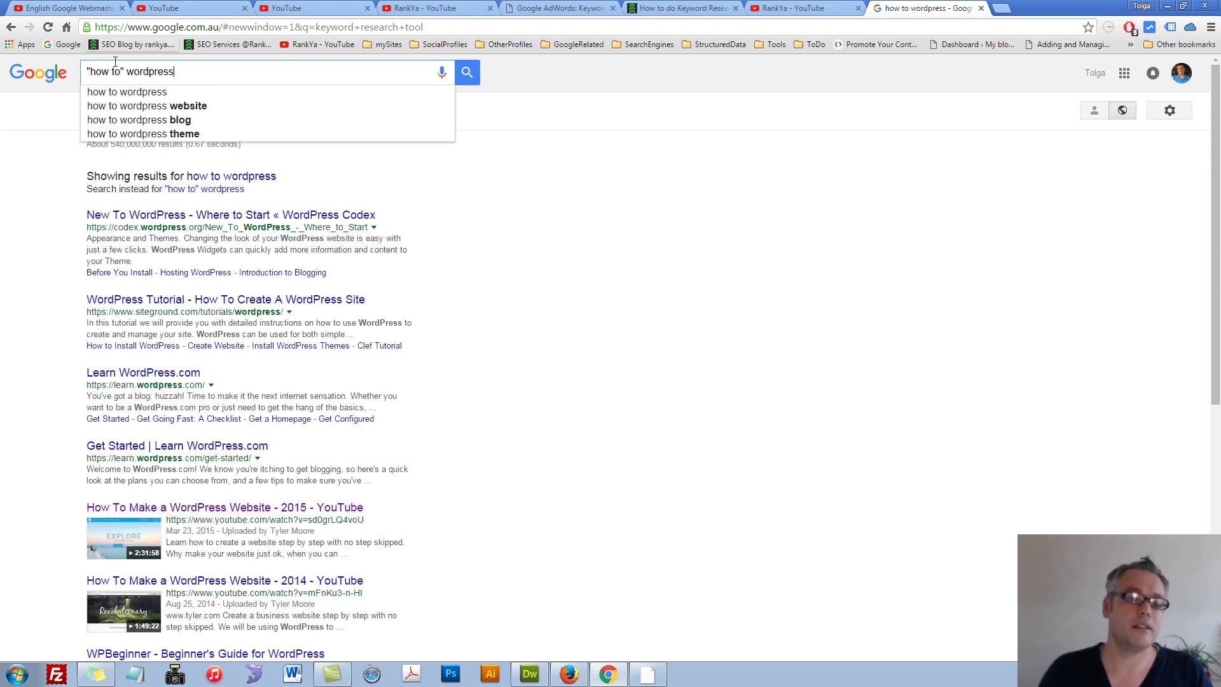
# Insert '* fix' before wordpress to form "how to" * fix wordpress, then view the Keyword Planner.
pyautogui.moveTo(126, 71); pyautogui.dragTo(174, 71)
pyautogui.click(174, 70)
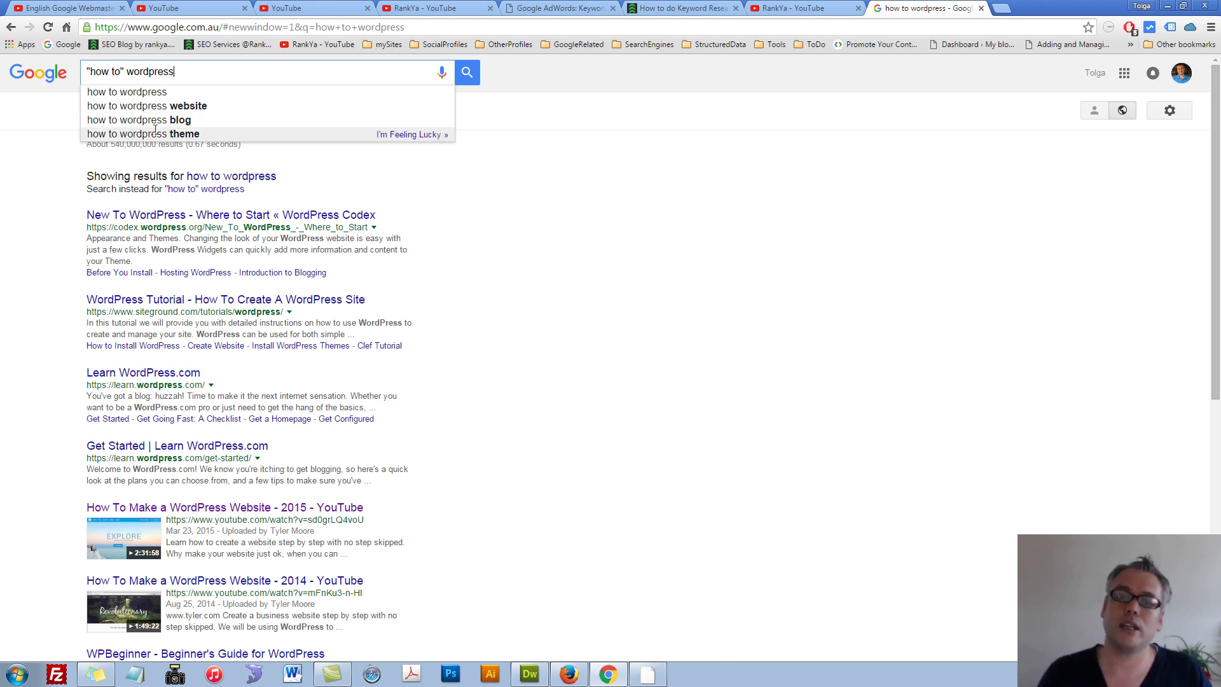
pyautogui.click(126, 71)
pyautogui.write('*')
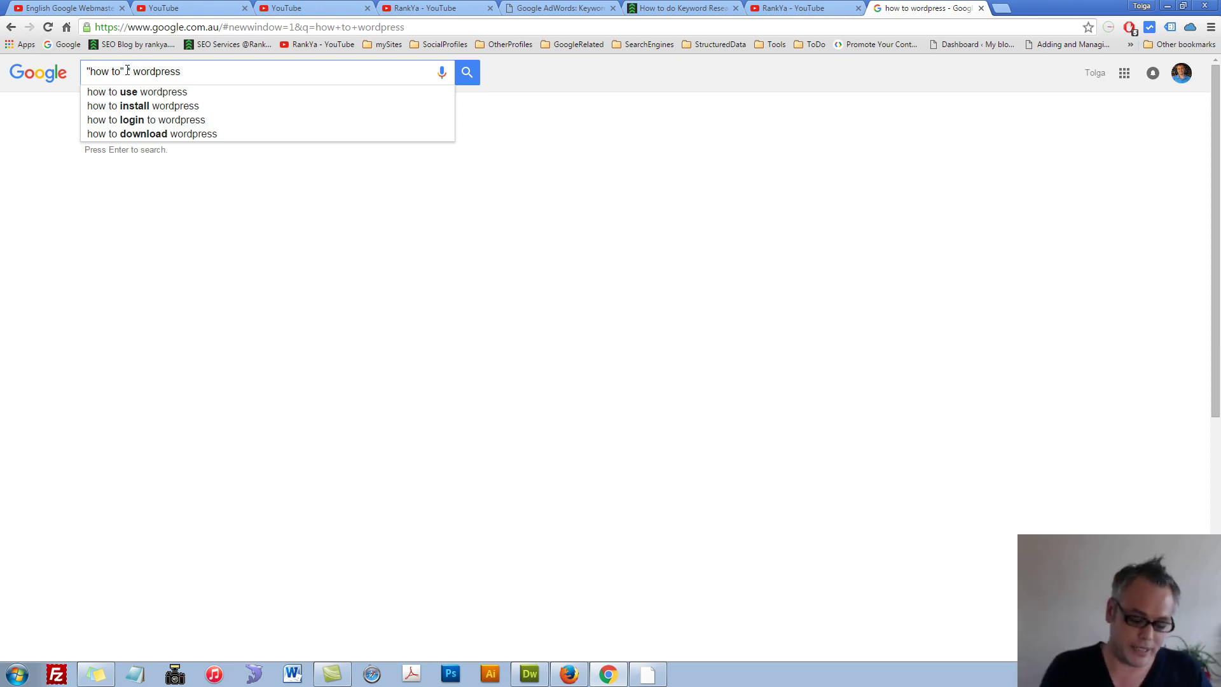
pyautogui.write('fix')
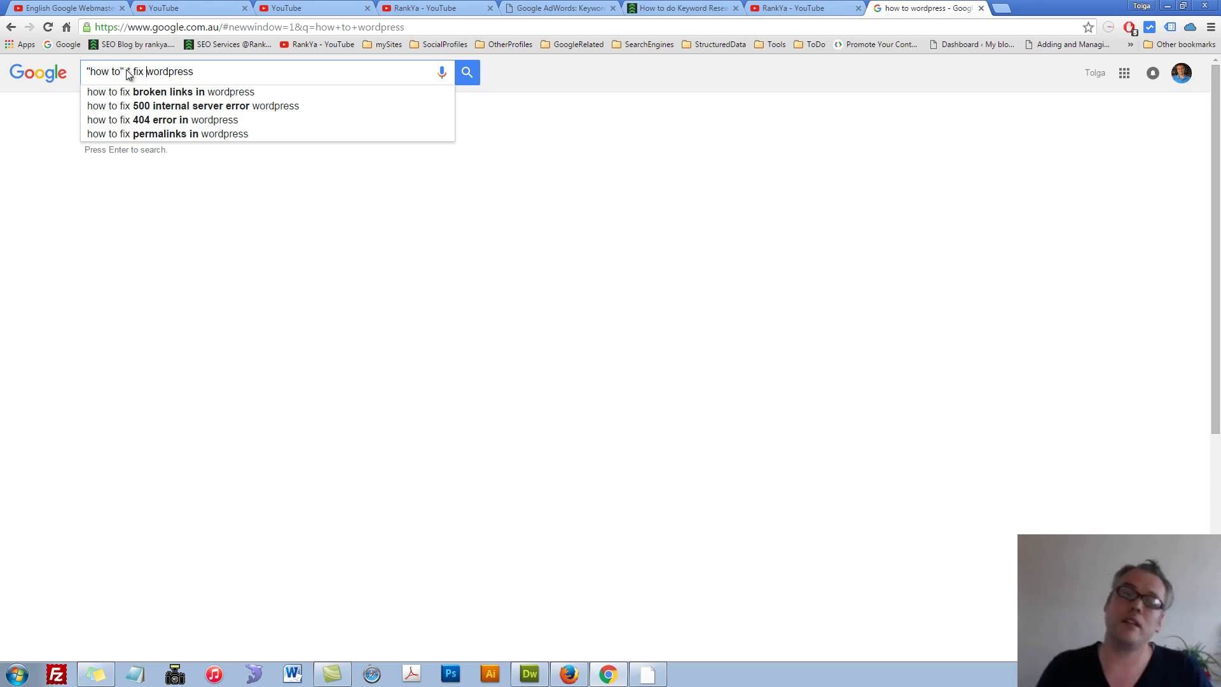
pyautogui.click(559, 8)
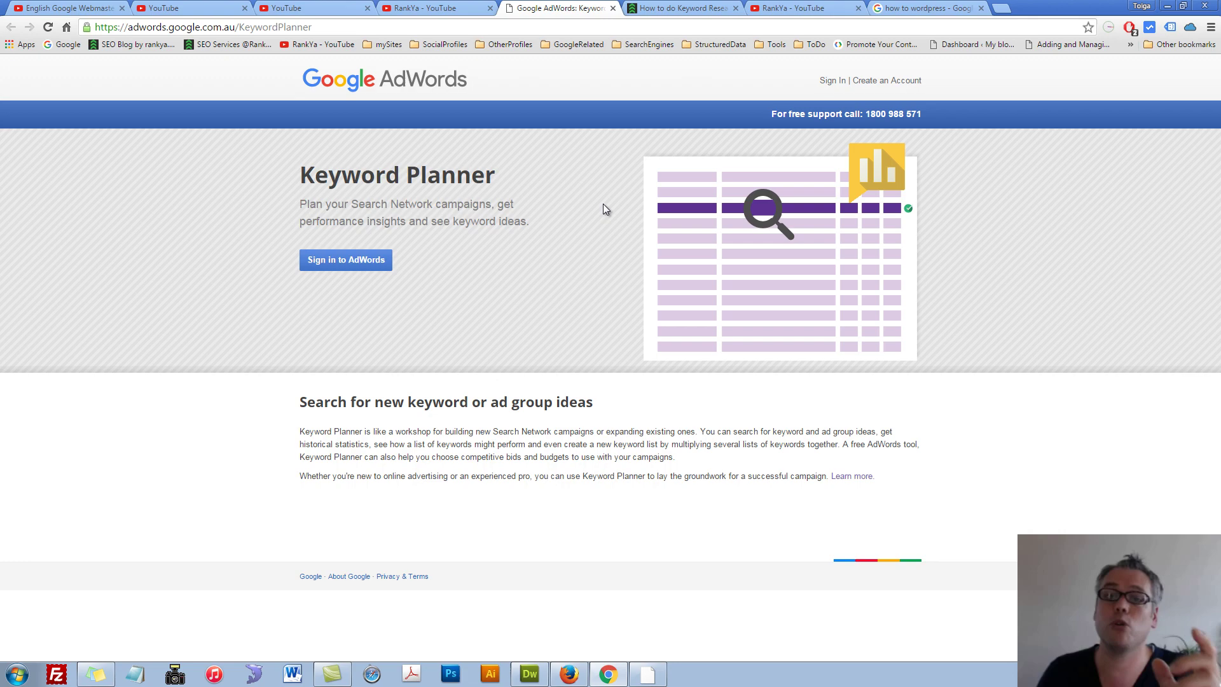
# Return to the "how to" * fix wordpress search and highlight its * wildcard.
pyautogui.hotkey('ctrl', '9')
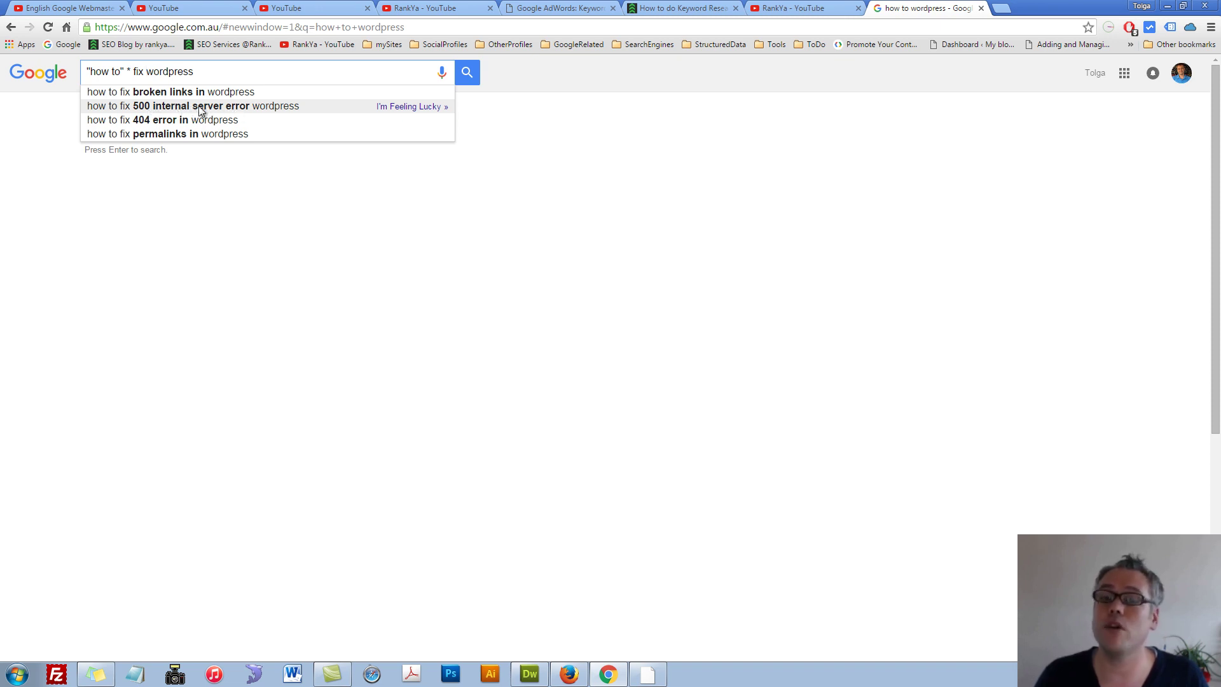
pyautogui.click(547, 8)
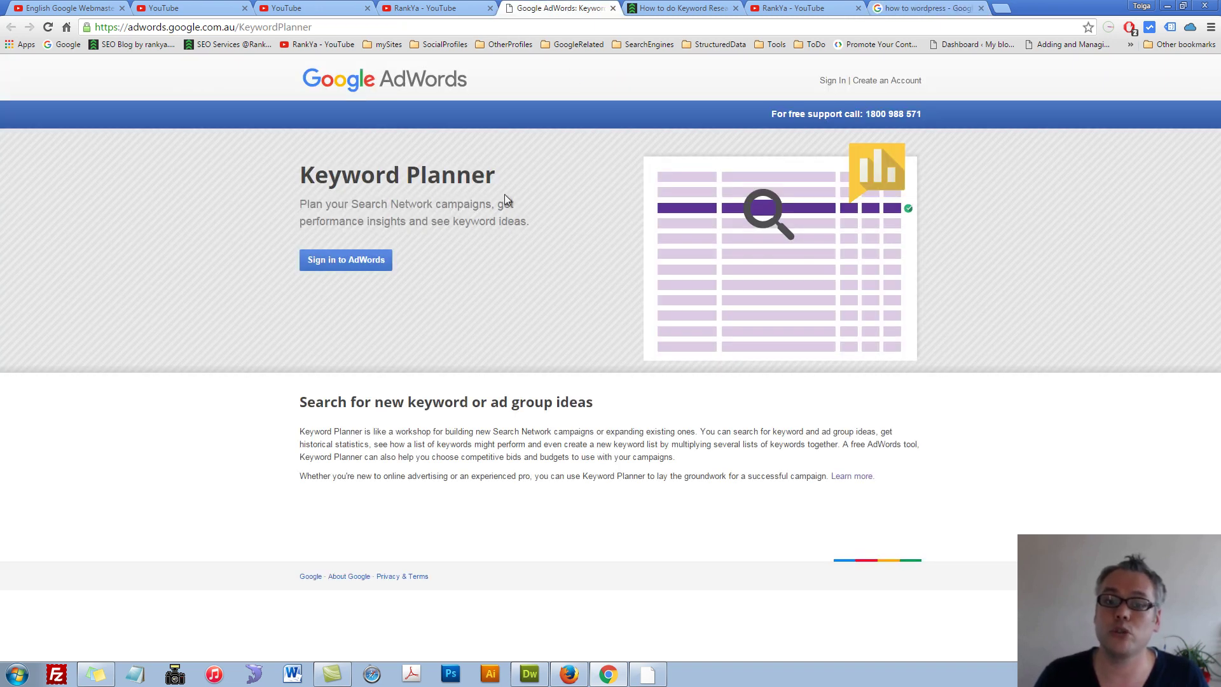
pyautogui.click(937, 9)
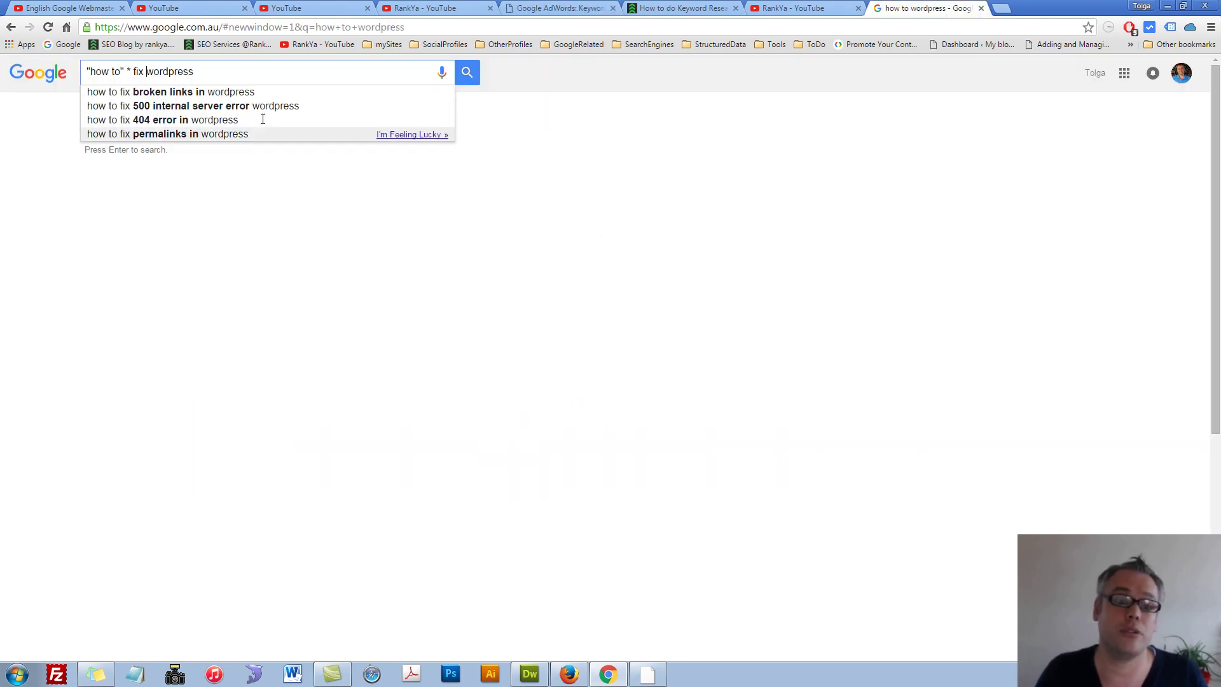
pyautogui.doubleClick(128, 72)
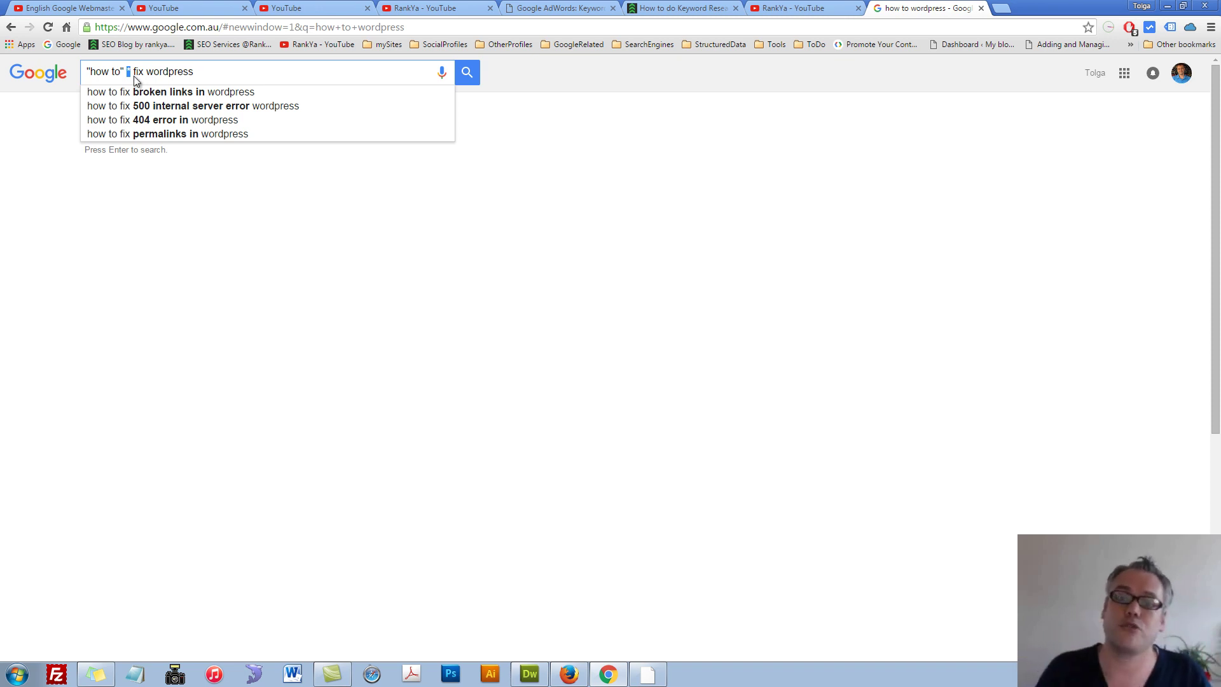
# Scroll through the How to do Keyword Research article.
pyautogui.click(684, 8)
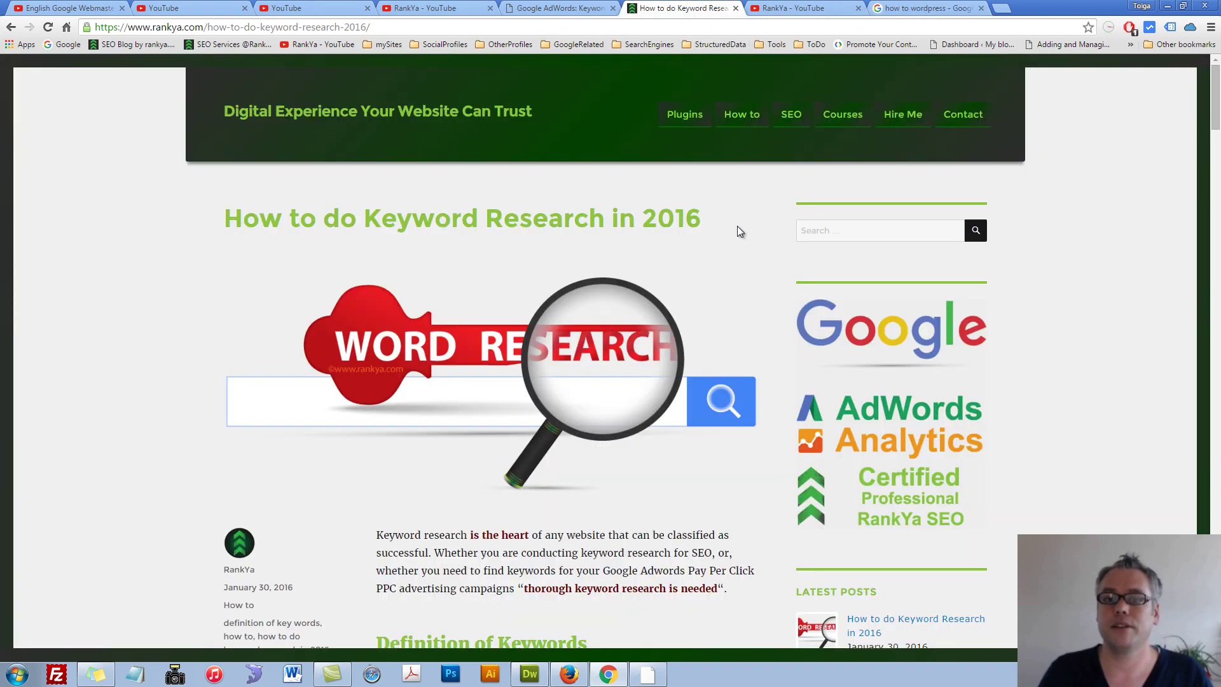
pyautogui.scroll(-7, 611, 265)
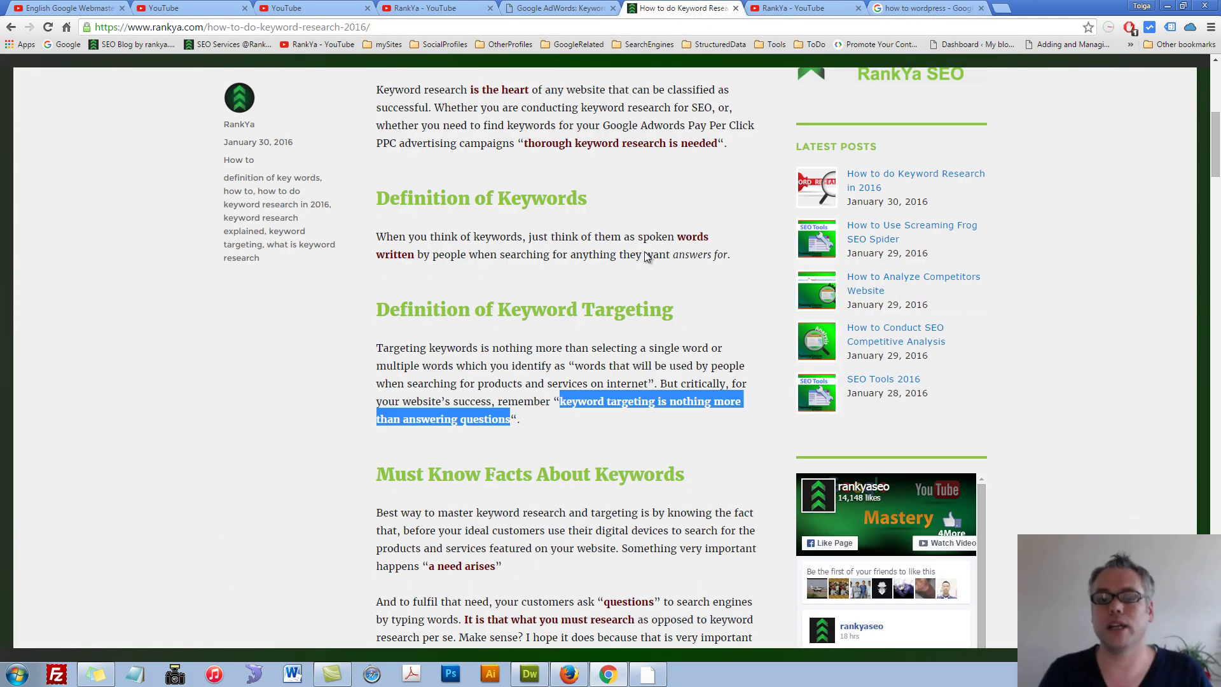
pyautogui.scroll(-20, 644, 253)
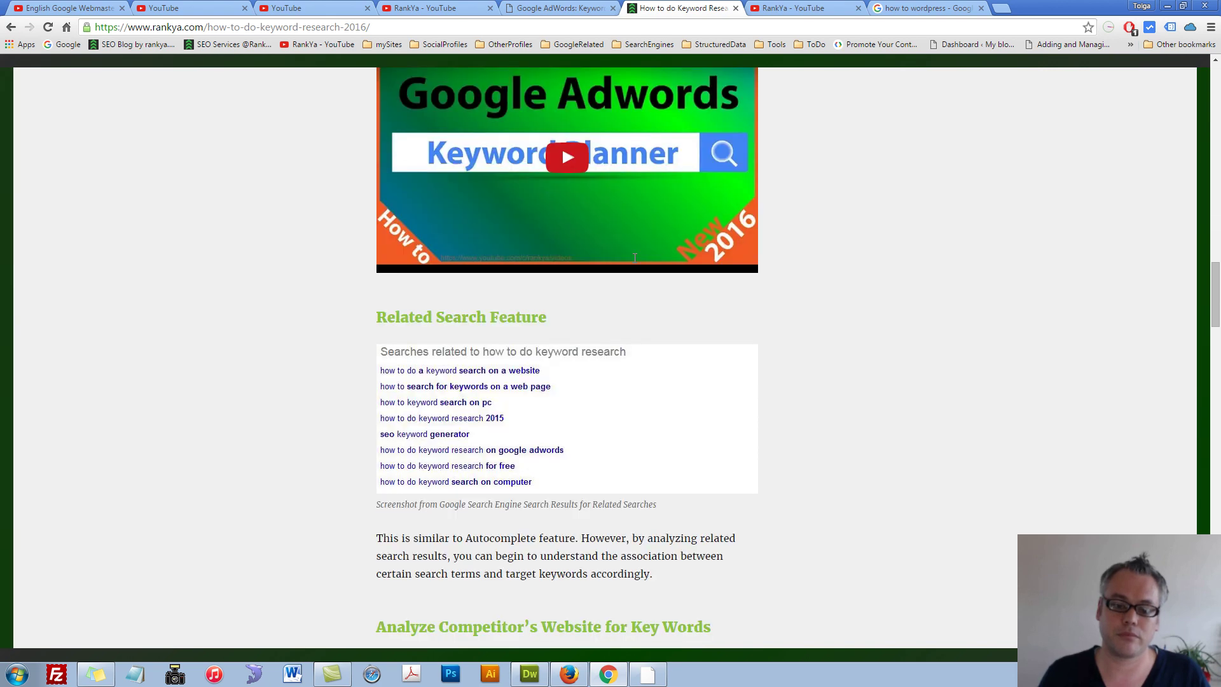
pyautogui.scroll(-7, 633, 258)
# Rerun the "how to" * fix wordpress search and scroll through its results.
pyautogui.click(880, 9)
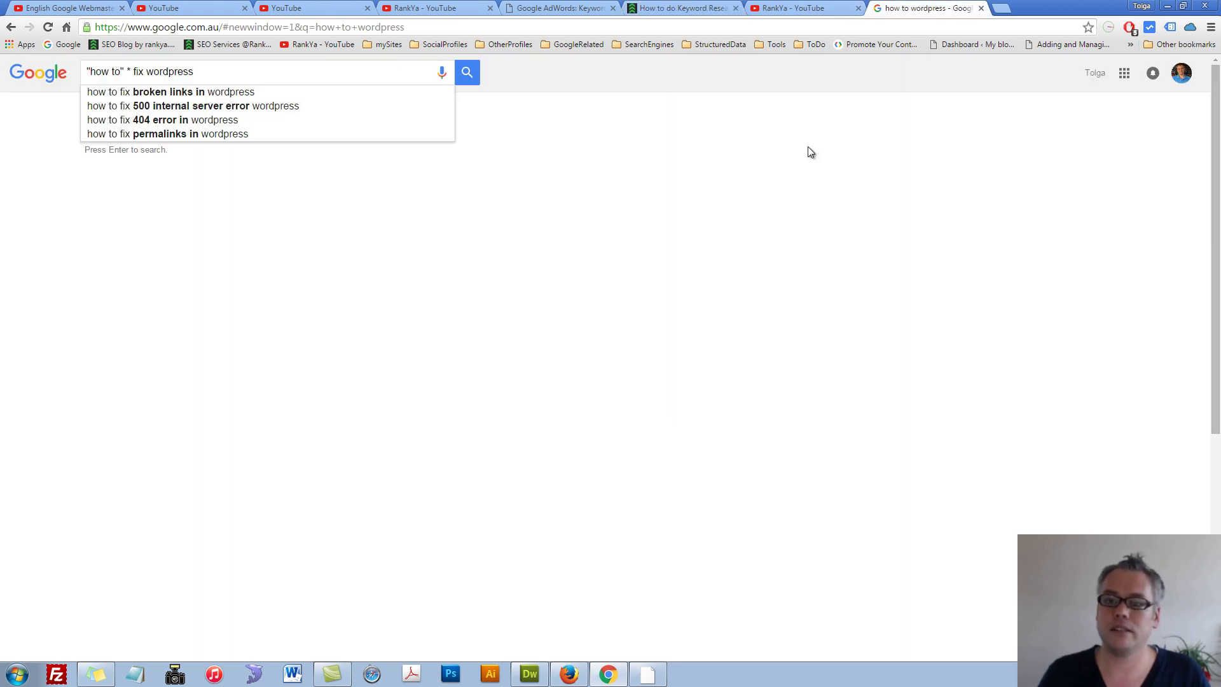
pyautogui.press('Return')
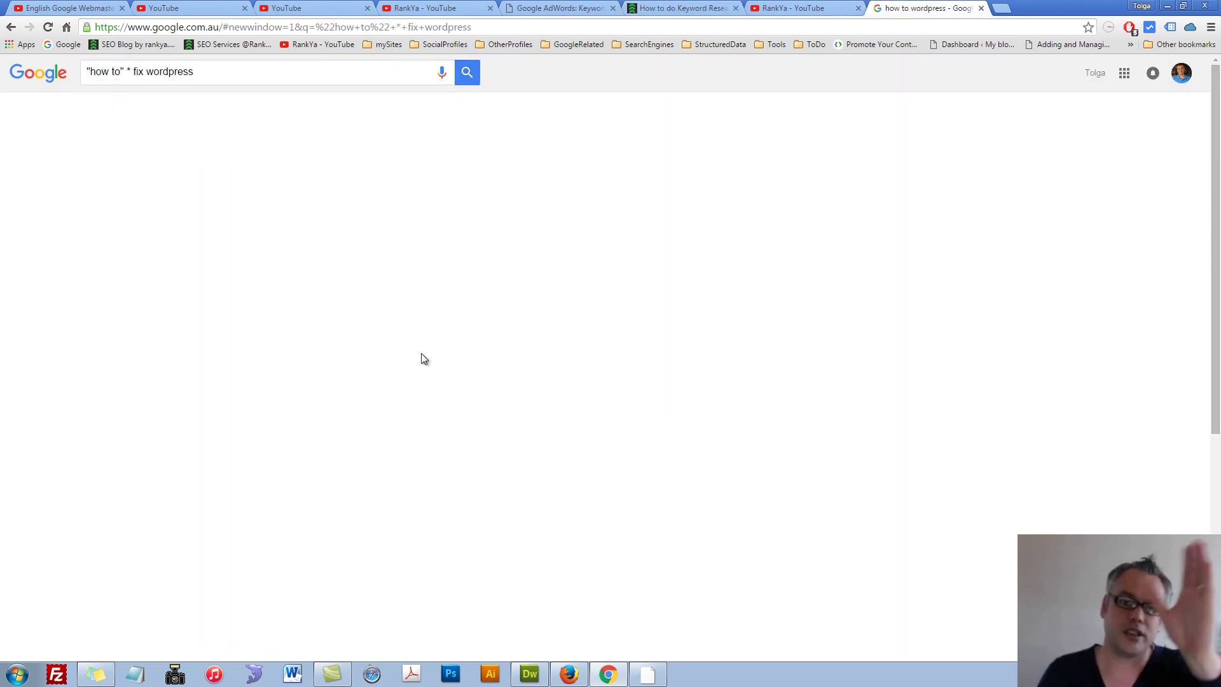
pyautogui.scroll(-5, 405, 357)
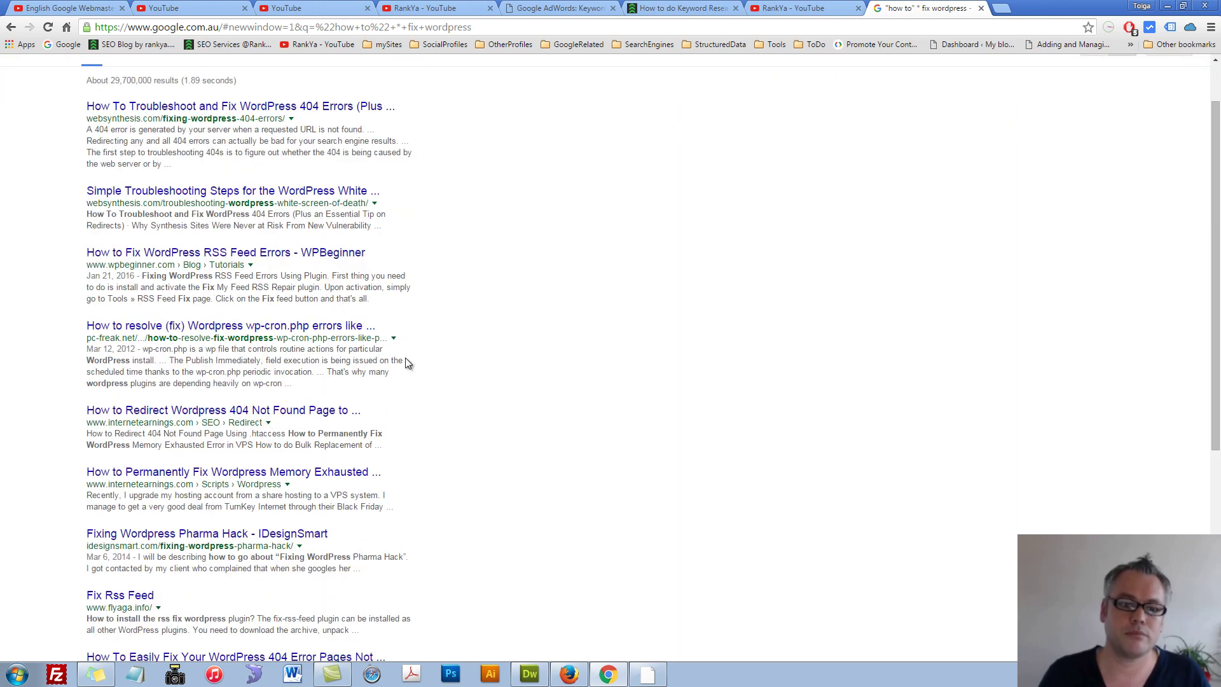
pyautogui.scroll(-5, 390, 376)
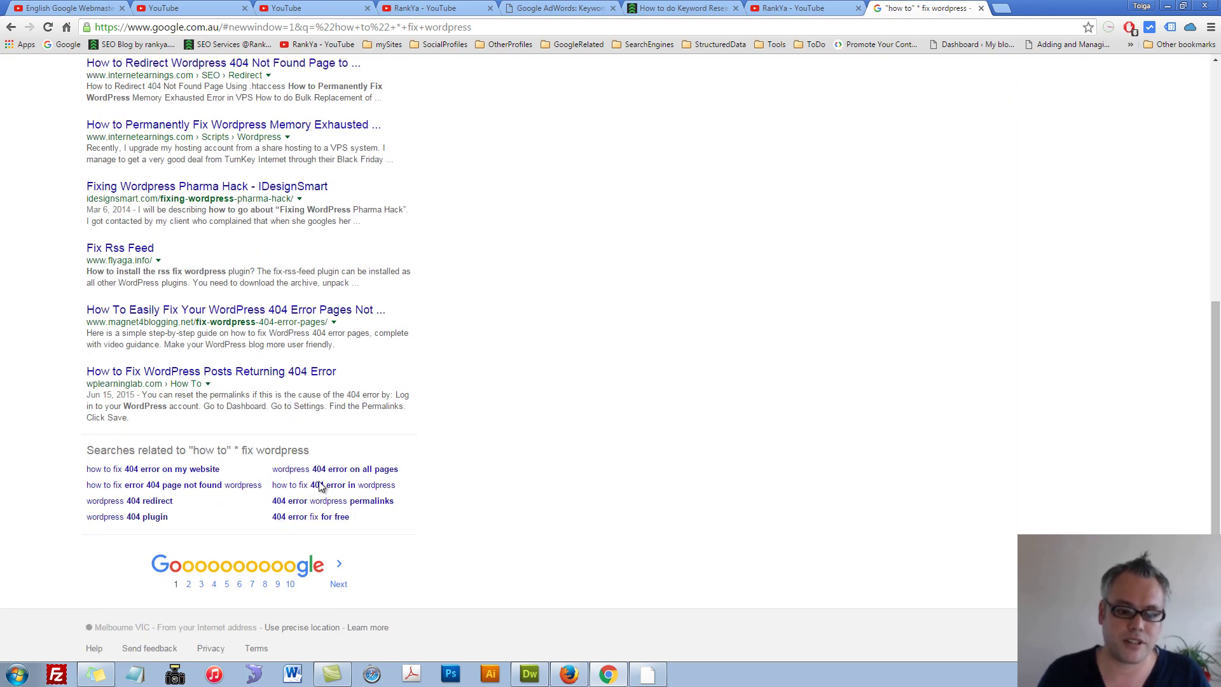
# Scroll the article to 'Use Google as a Dictionary', then return to the wordpress results.
pyautogui.click(692, 9)
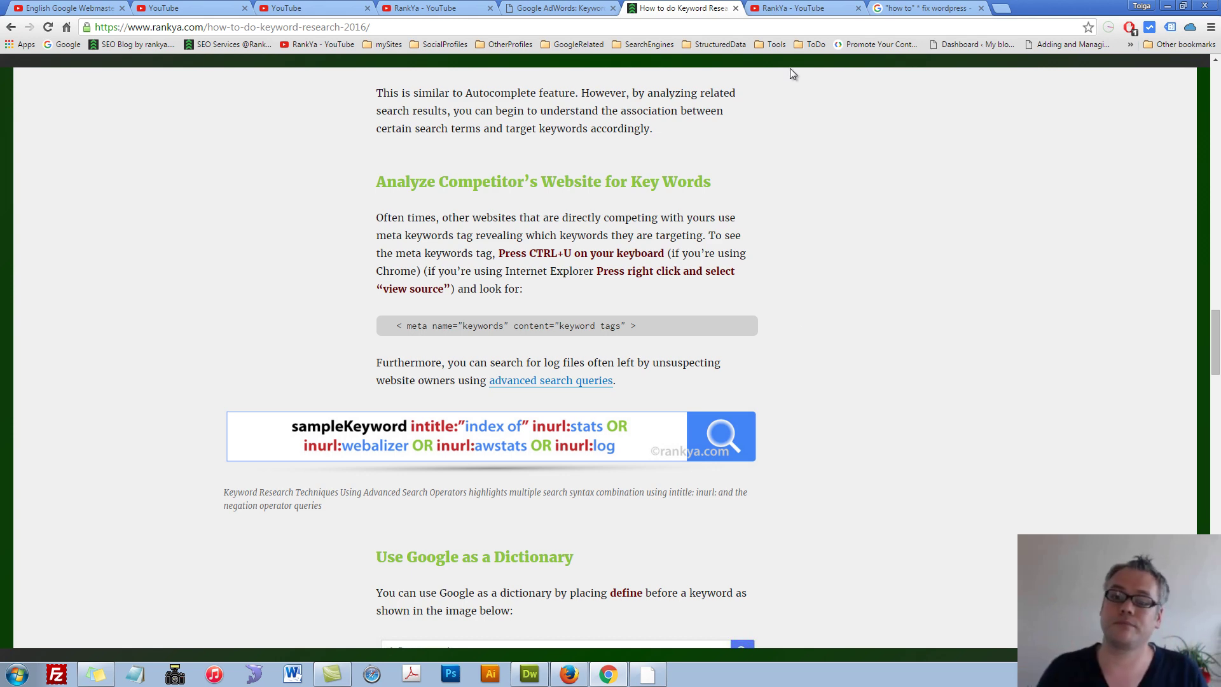
pyautogui.scroll(-7, 695, 201)
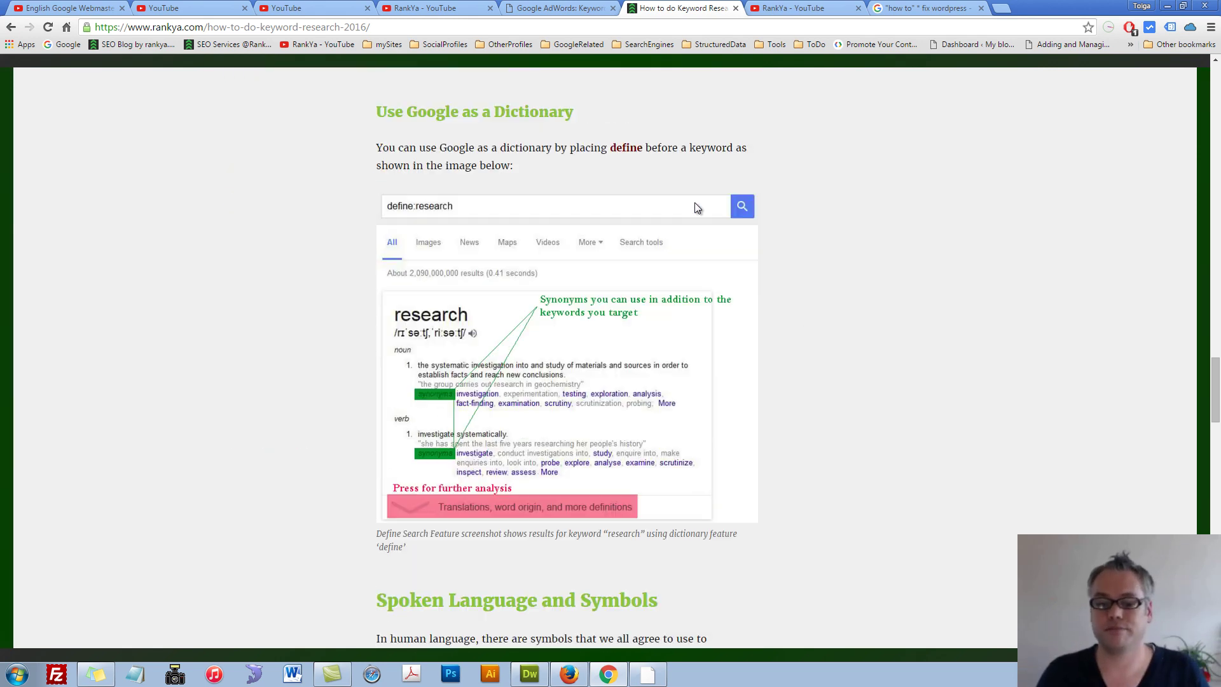
pyautogui.scroll(-2, 695, 202)
pyautogui.scroll(3, 695, 205)
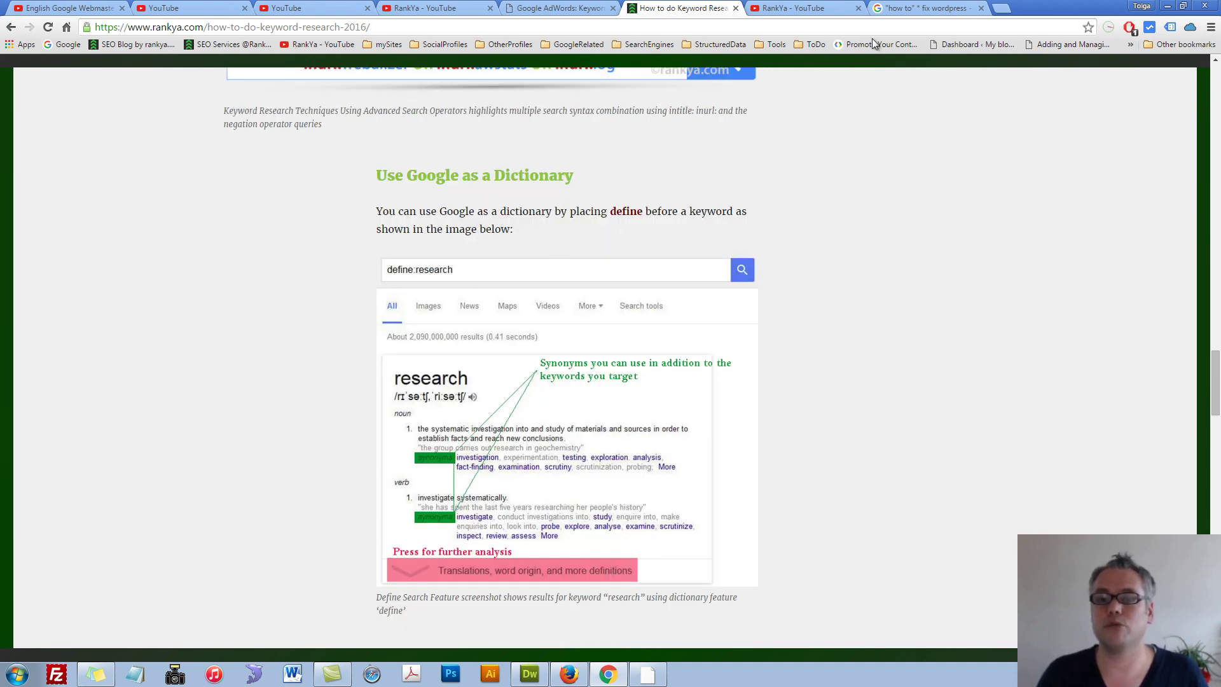
pyautogui.click(903, 9)
# Replace the query with define:research and run the search.
pyautogui.scroll(10, 197, 101)
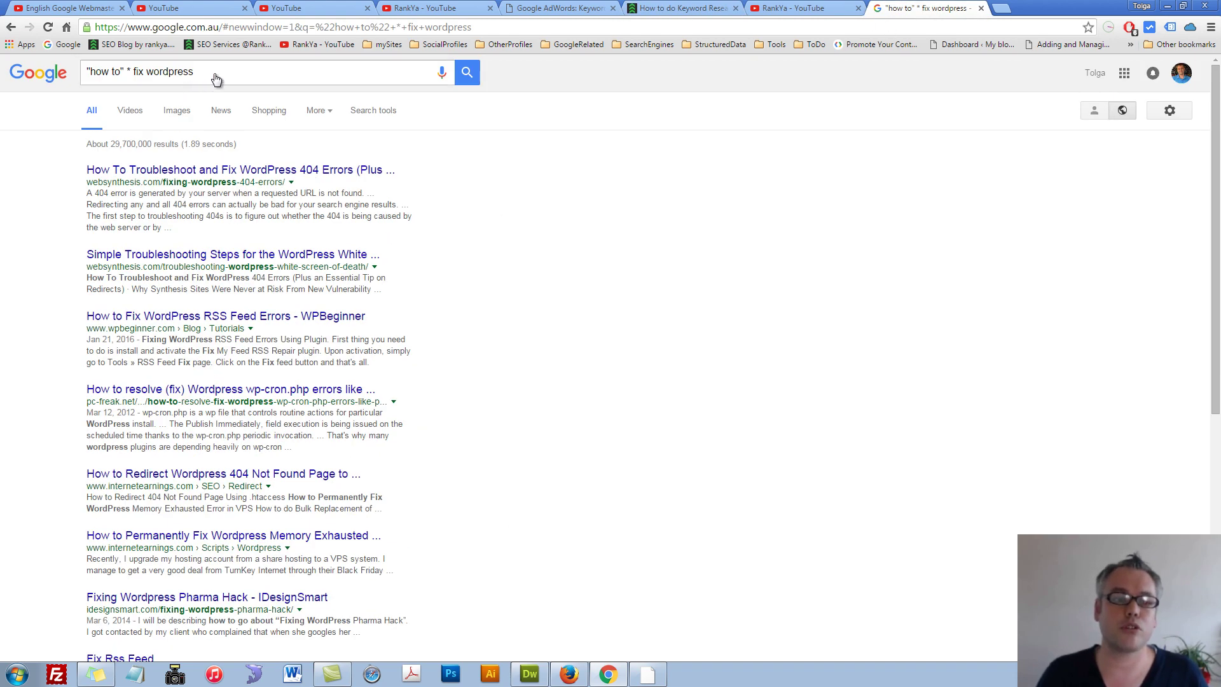
pyautogui.click(216, 78)
pyautogui.write('de')
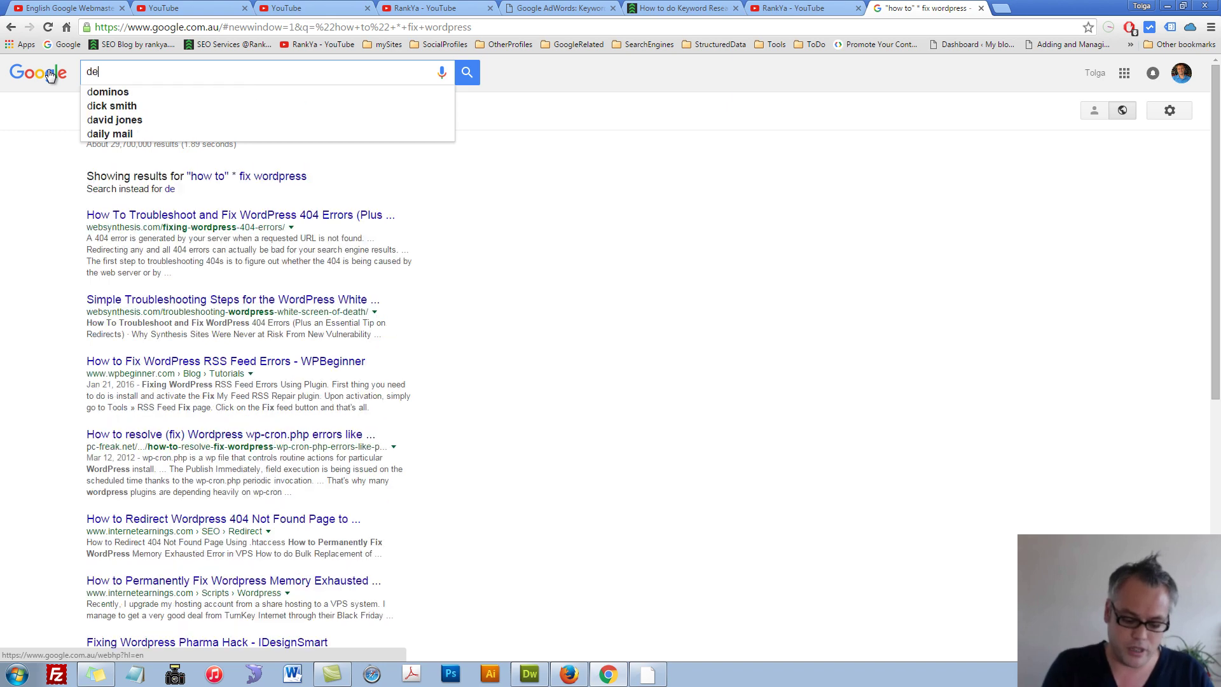
pyautogui.write('fine:research')
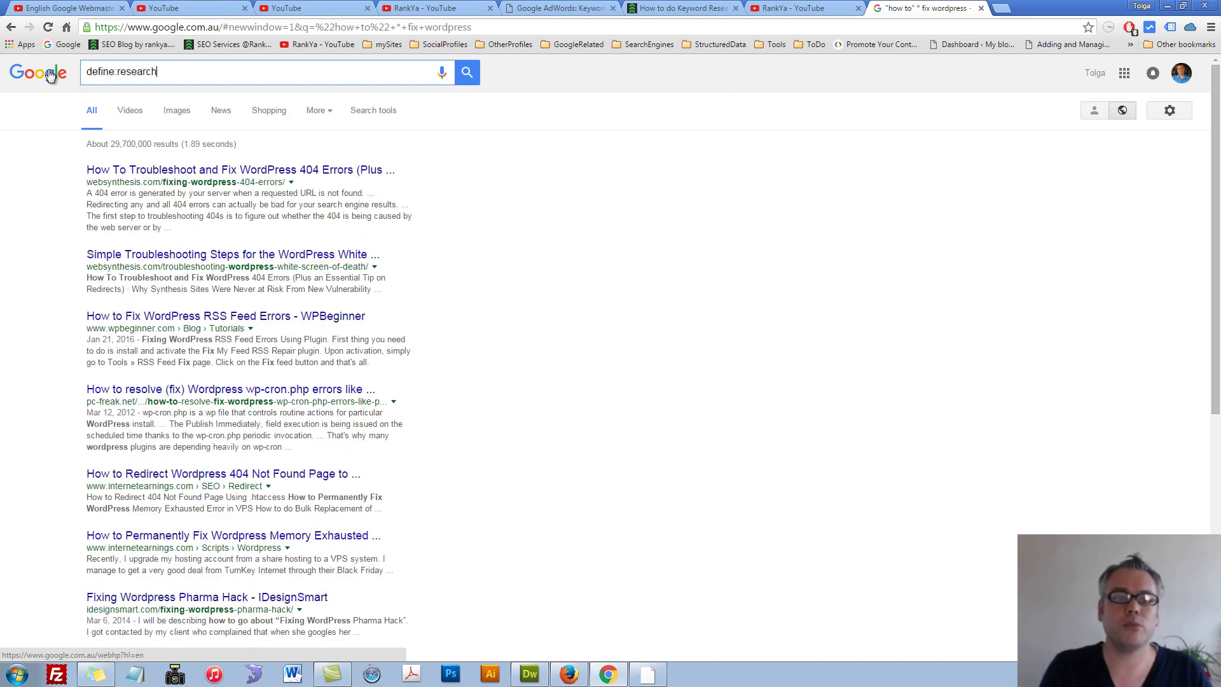
pyautogui.press('Return')
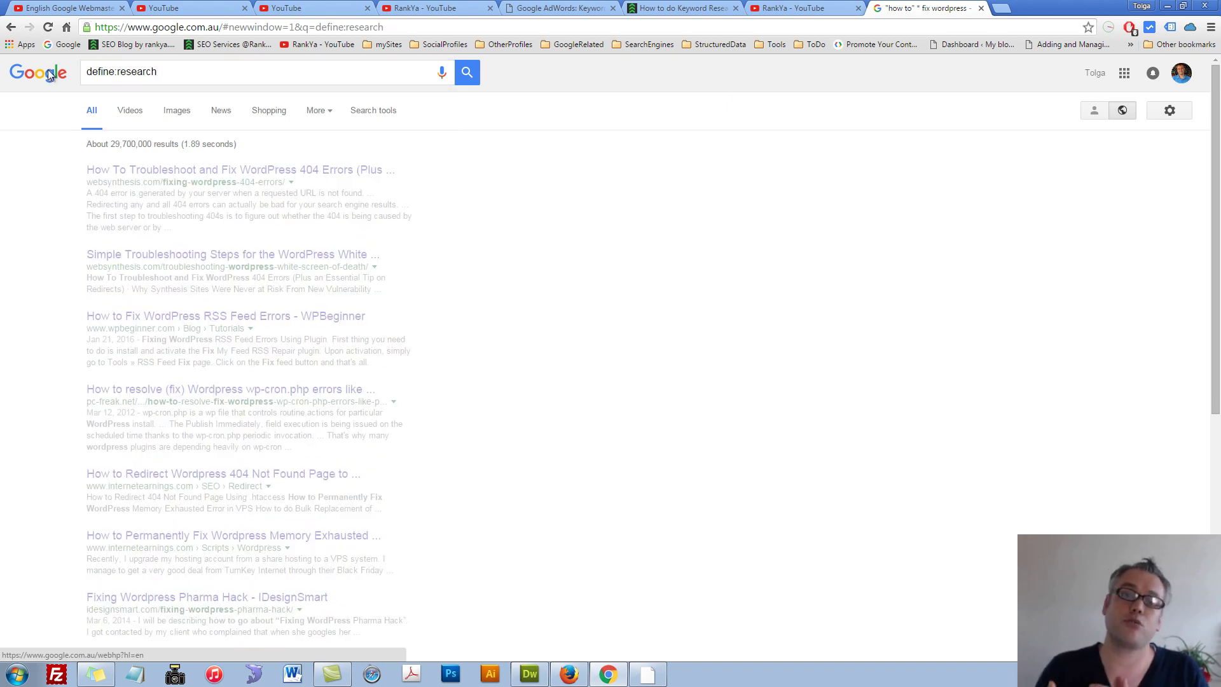
# Expand the word origin and extra synonyms for research, then return to the article.
pyautogui.click(304, 391)
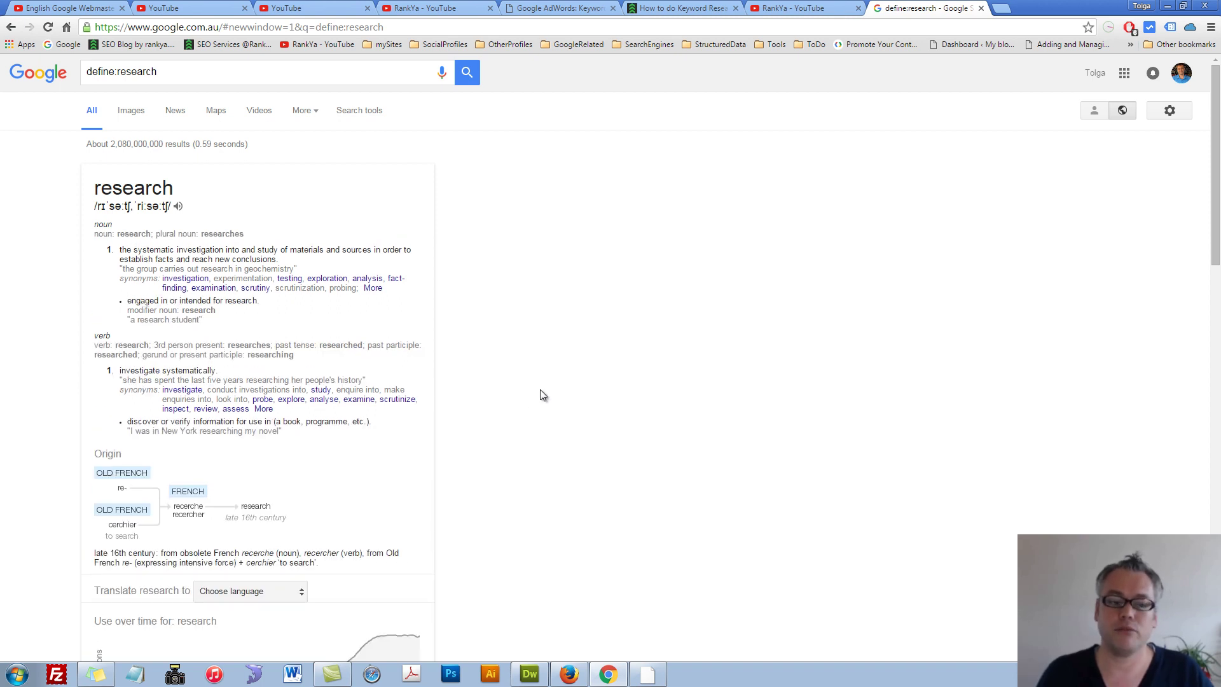
pyautogui.doubleClick(152, 71)
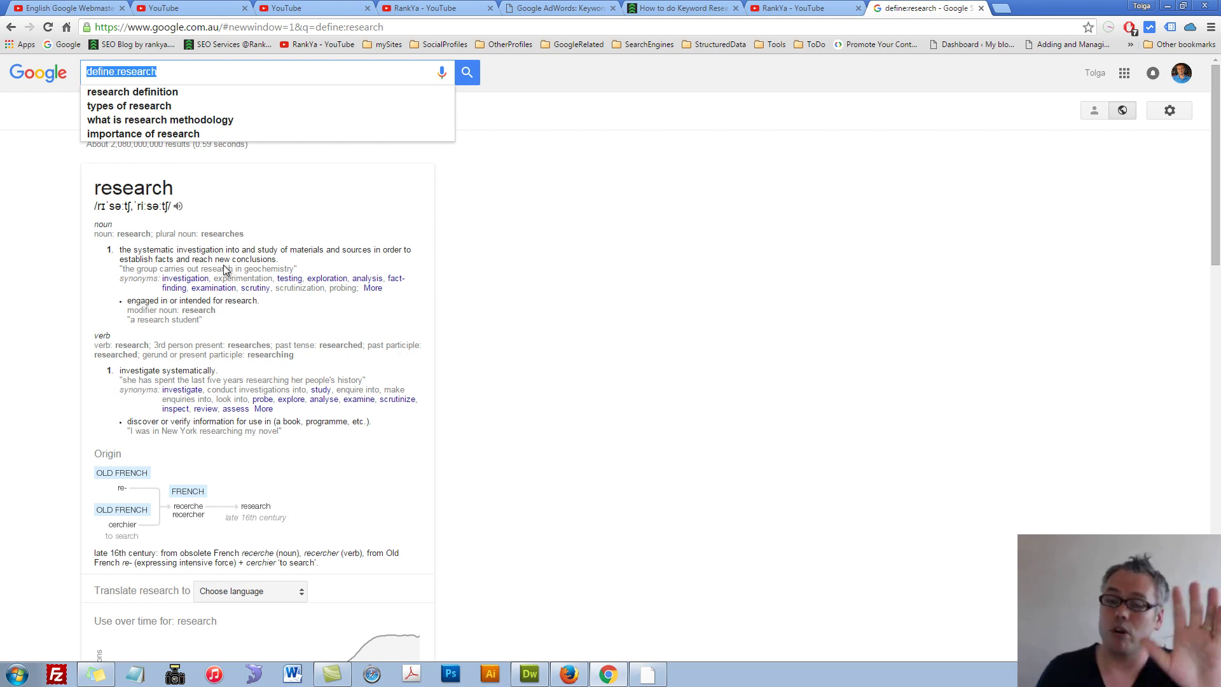
pyautogui.click(127, 278)
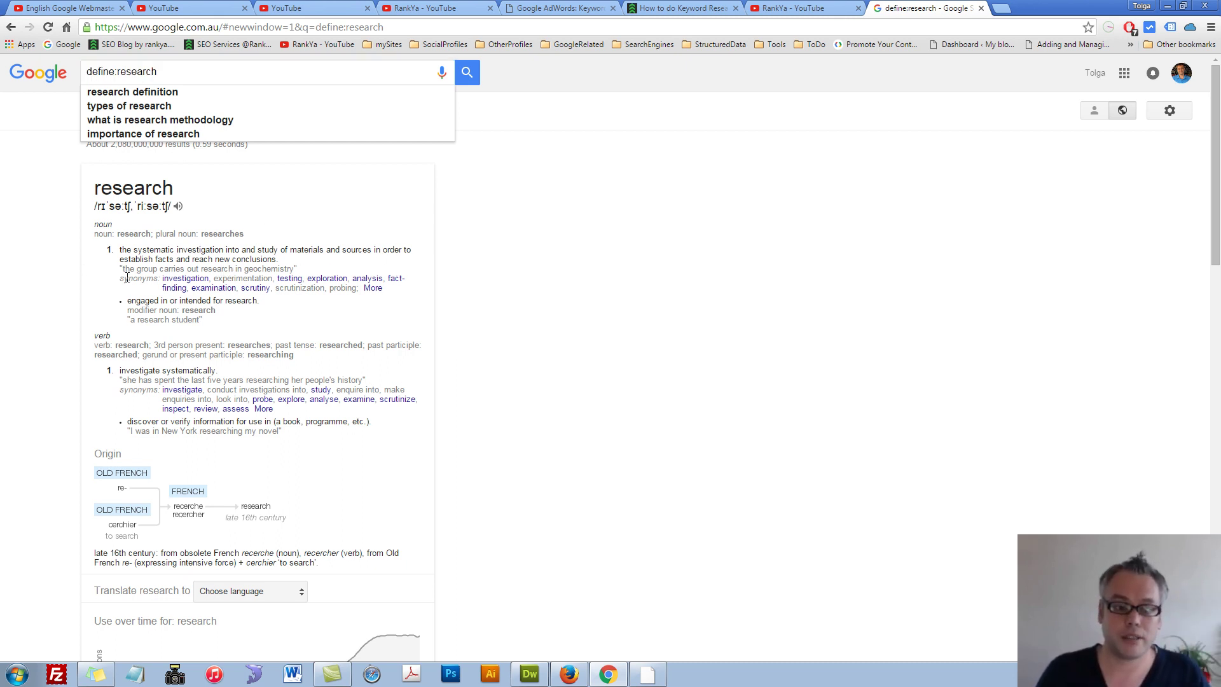
pyautogui.doubleClick(127, 278)
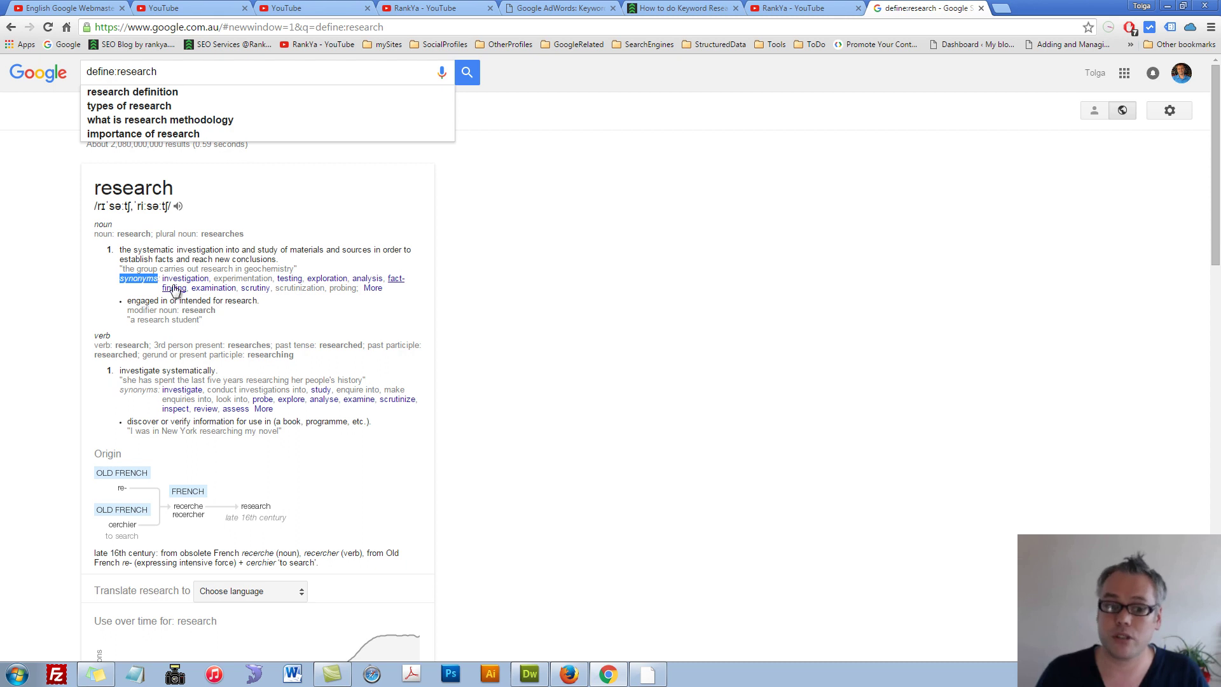
pyautogui.click(373, 288)
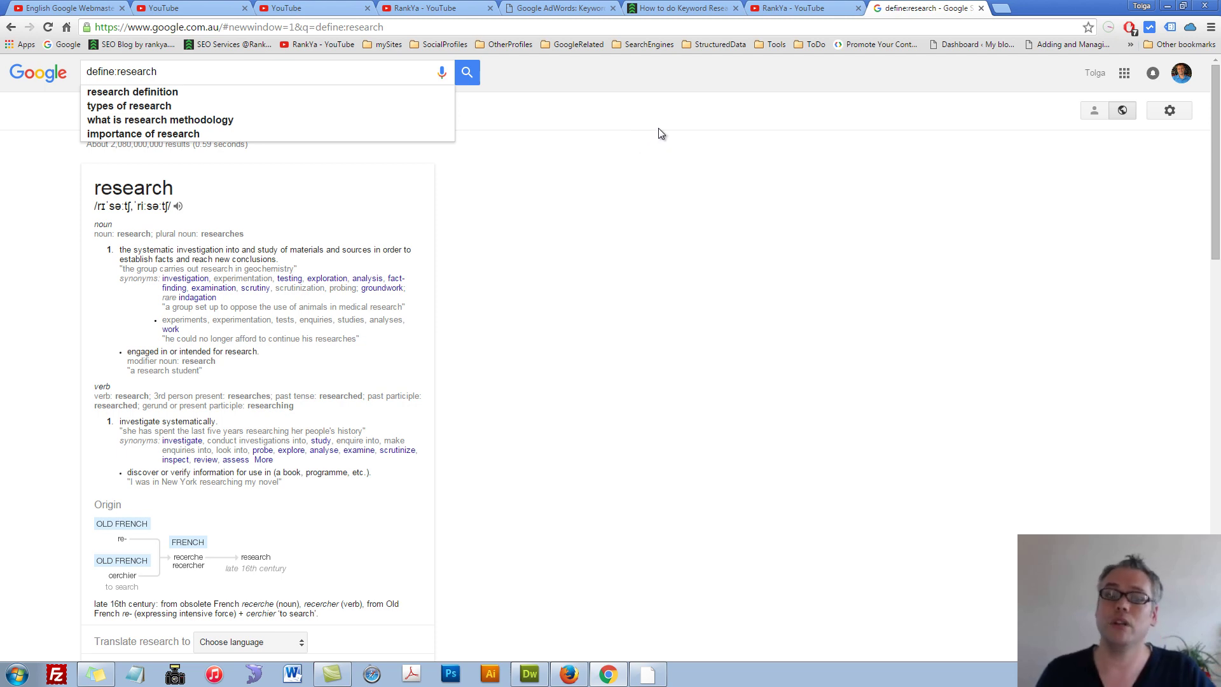
pyautogui.click(645, 10)
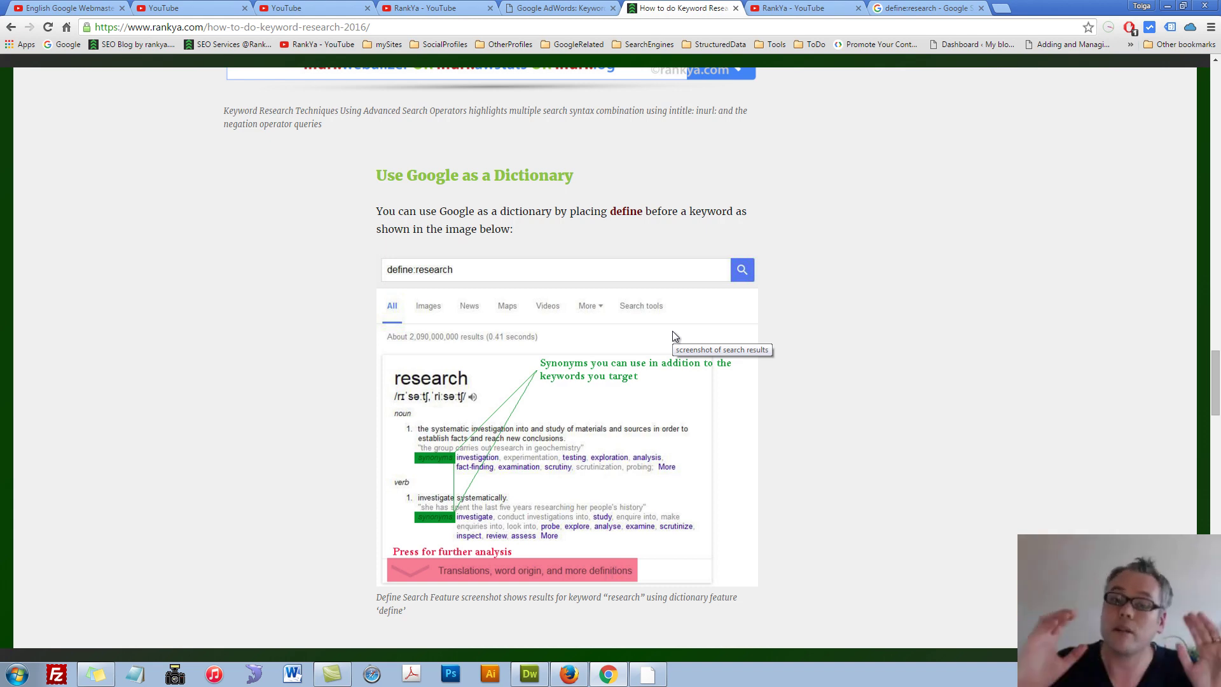
# Highlight the 'ANTICIPATION IS THE KEY' heading, then bring up Google Australia in Firefox.
pyautogui.scroll(-9, 694, 267)
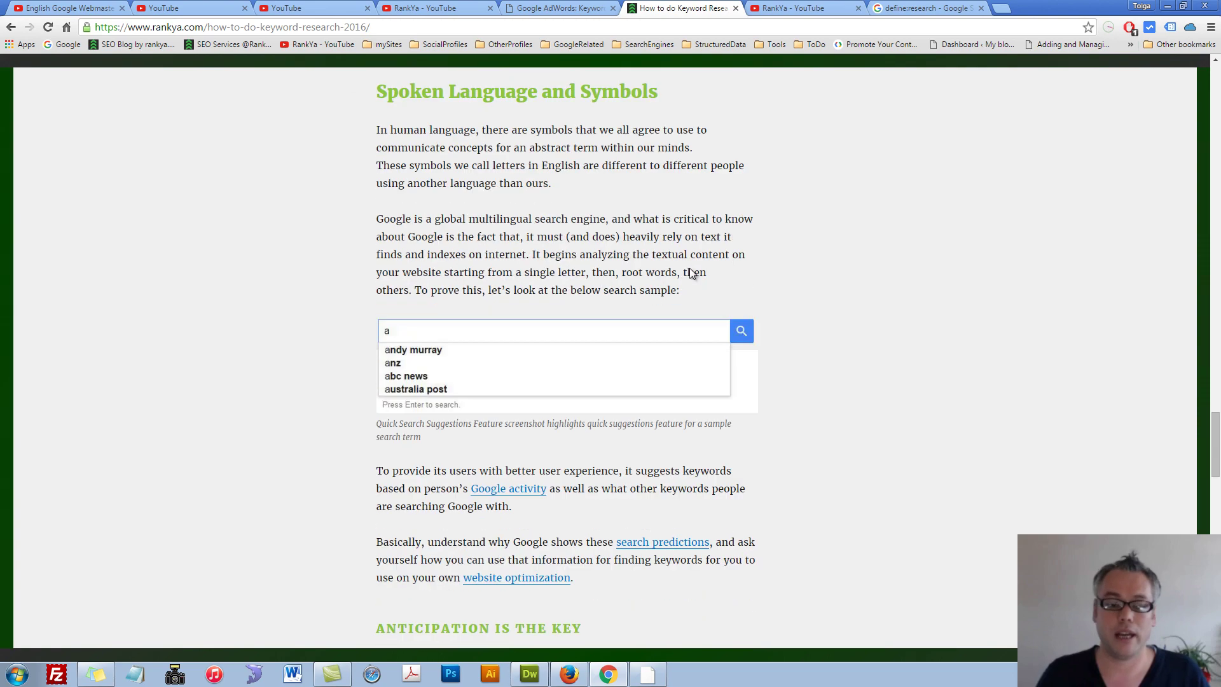
pyautogui.scroll(-6, 691, 272)
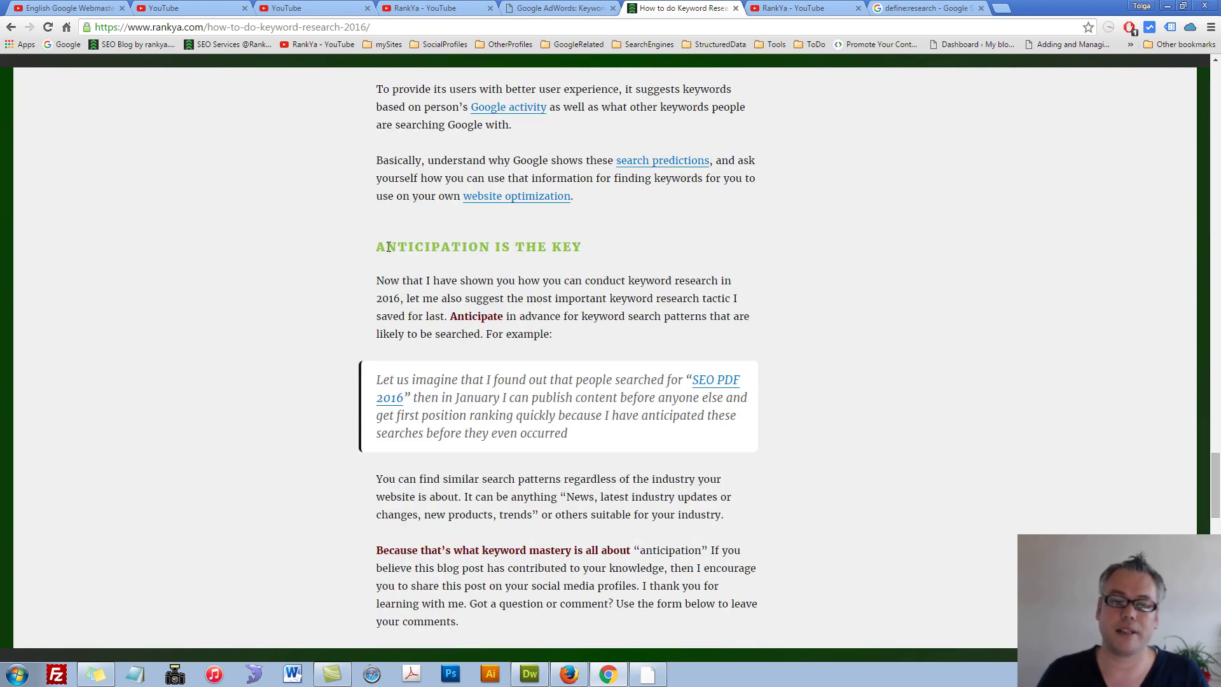
pyautogui.moveTo(375, 251); pyautogui.dragTo(587, 257)
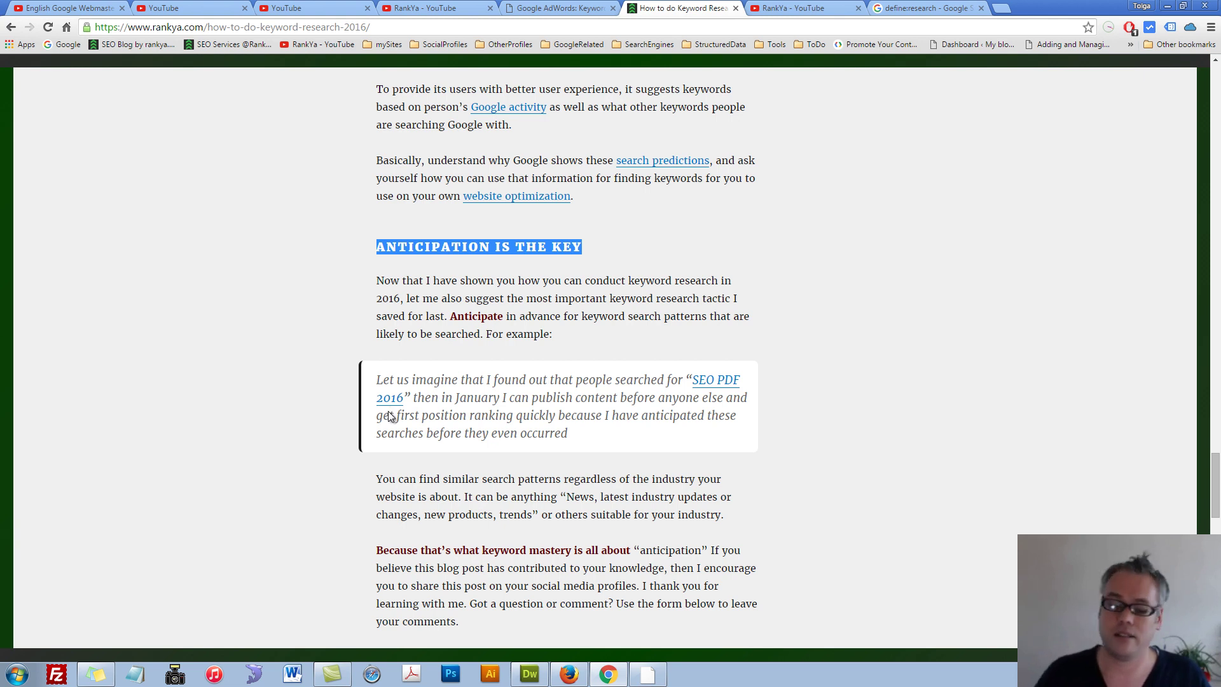
pyautogui.click(570, 674)
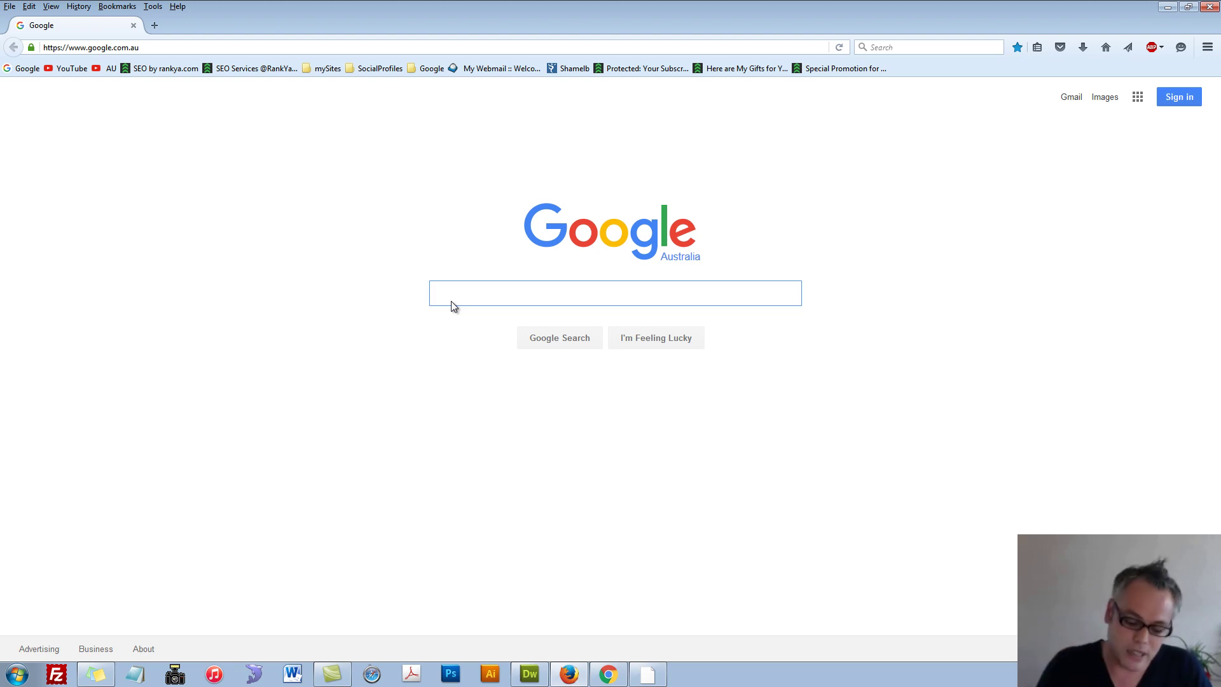
# Search Google for 'seo pdf 2016' and highlight 2016 in RankYa's first-ranked result address.
pyautogui.write('seo pdf')
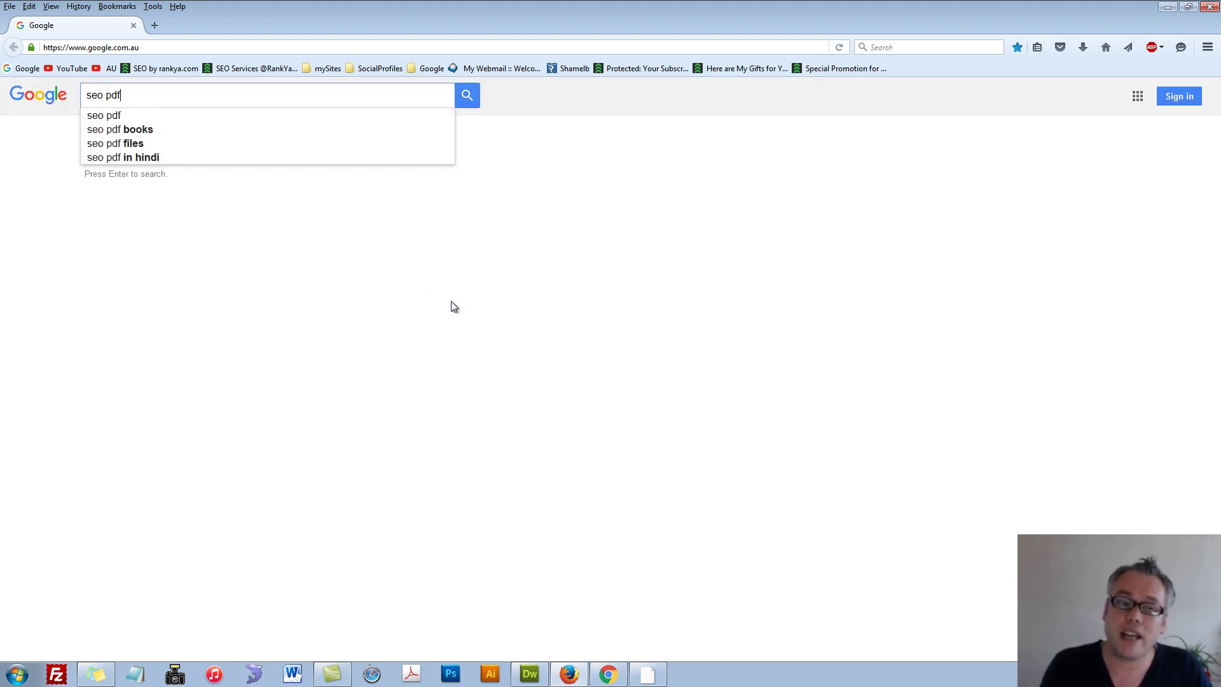
pyautogui.write(' 2')
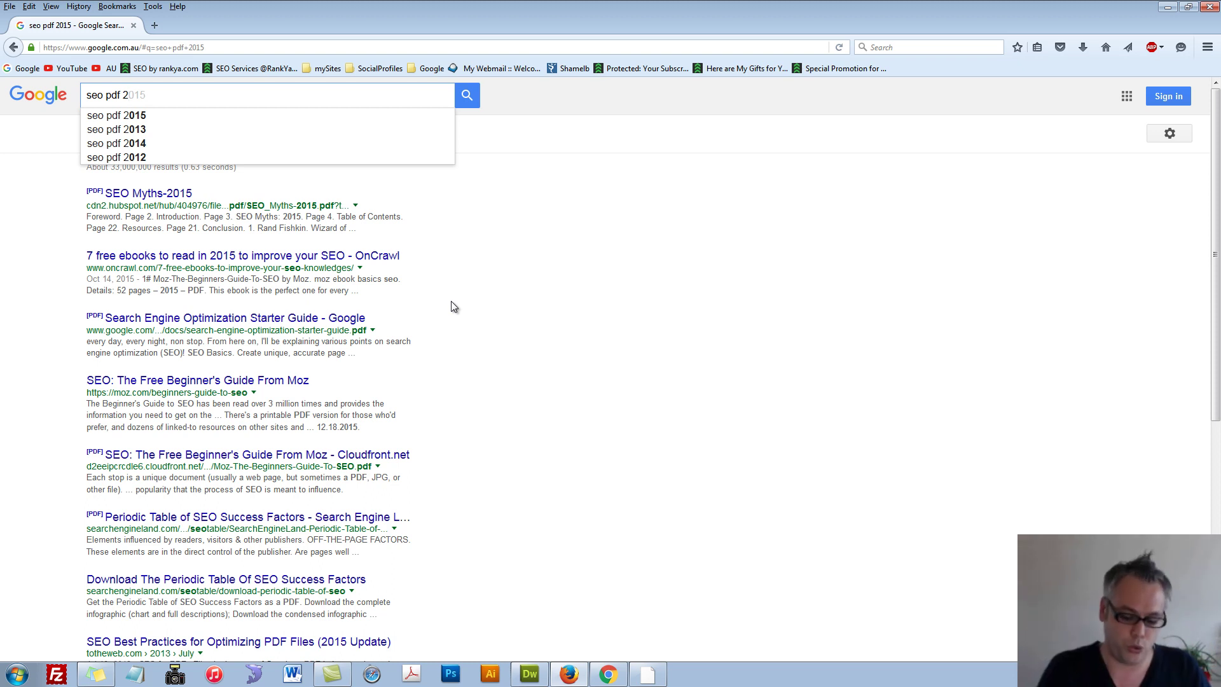
pyautogui.write('016')
pyautogui.press('Return')
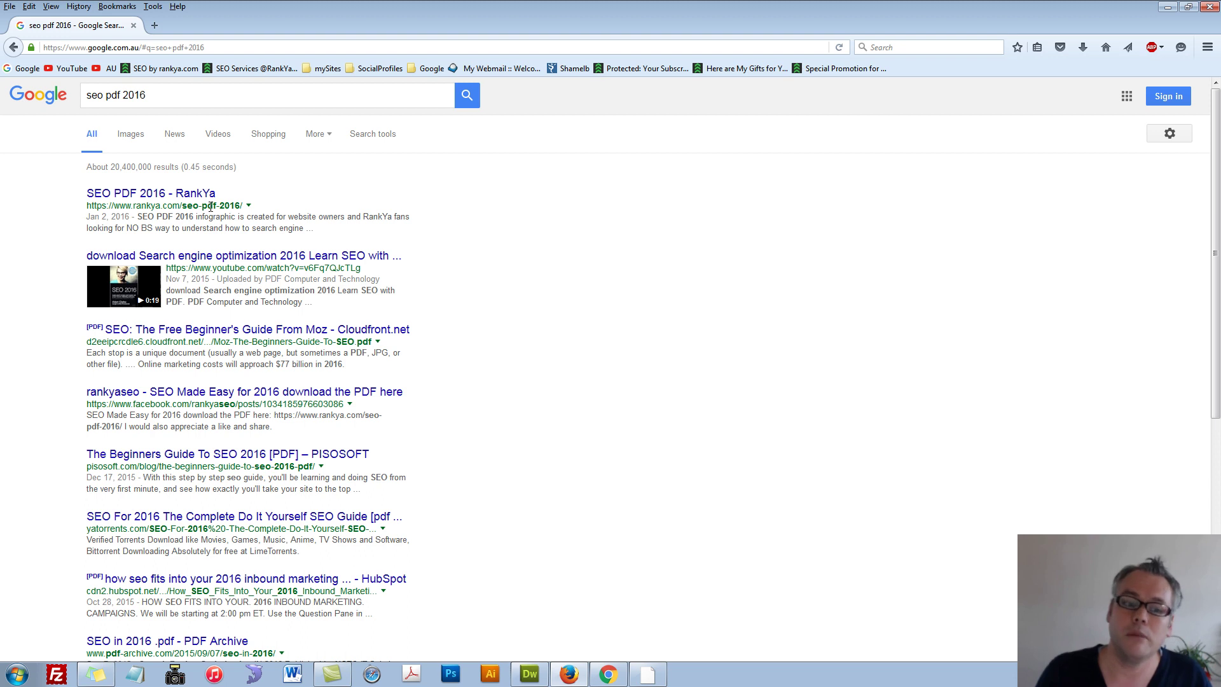
pyautogui.moveTo(220, 206); pyautogui.dragTo(241, 208)
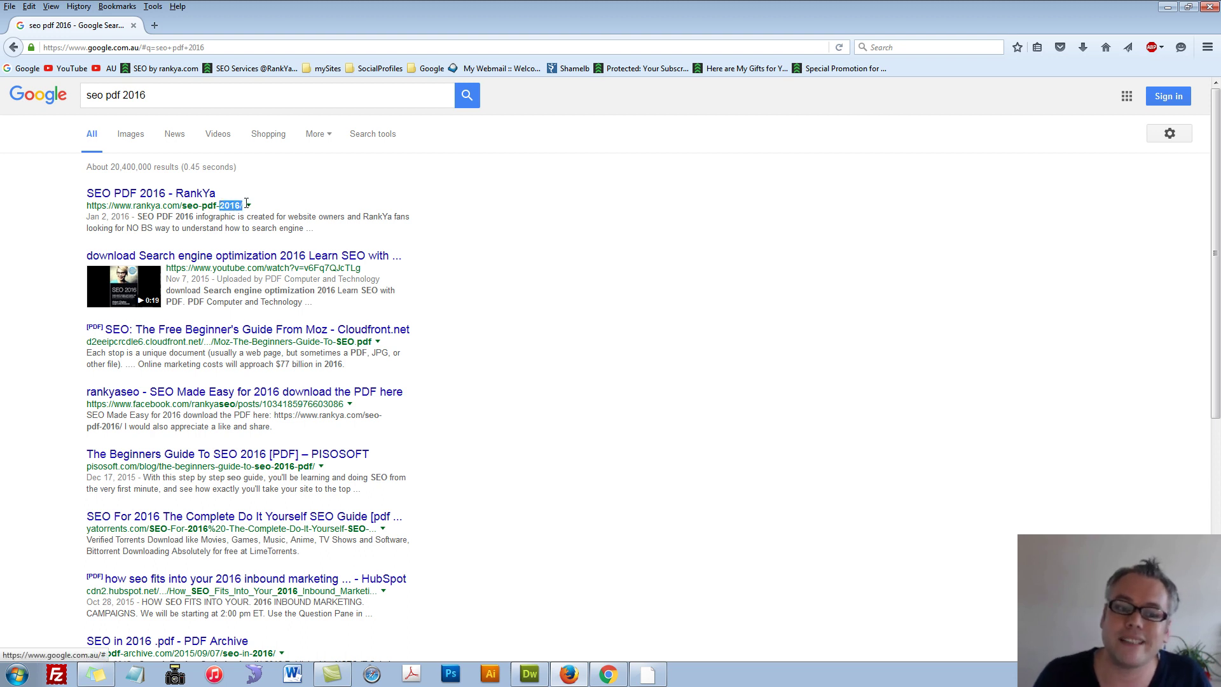
pyautogui.click(543, 328)
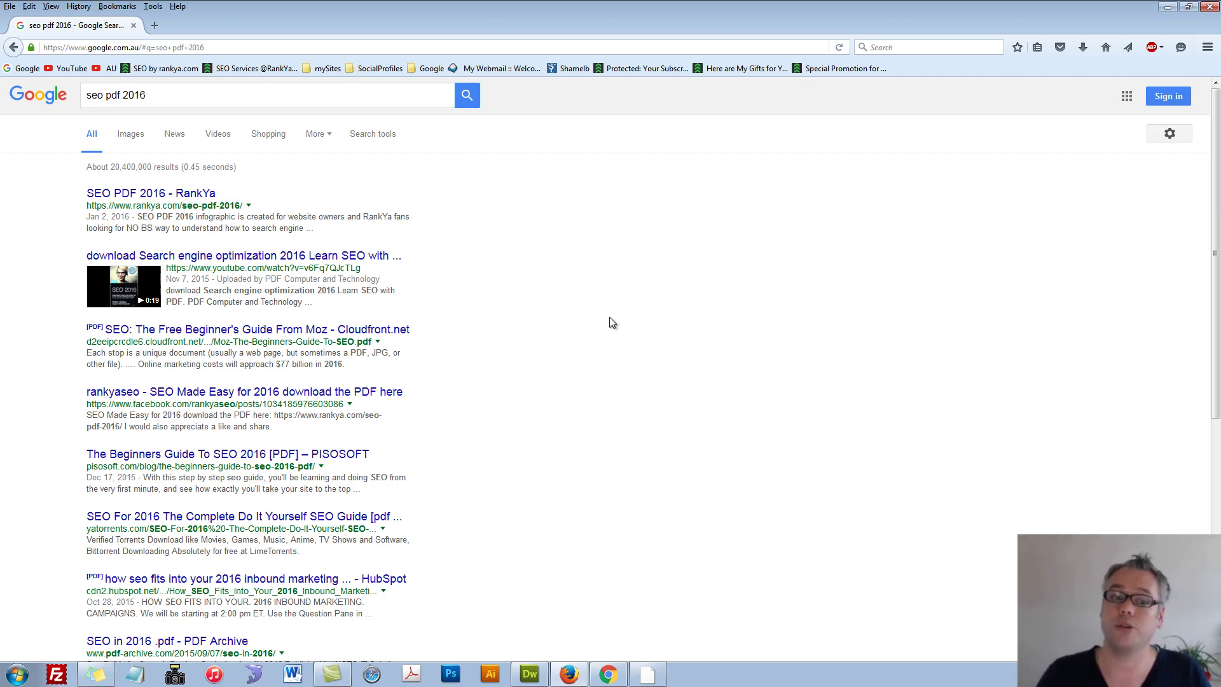
# Back in the article, clear the heading highlight and switch to the RankYa YouTube channel page.
pyautogui.click(608, 673)
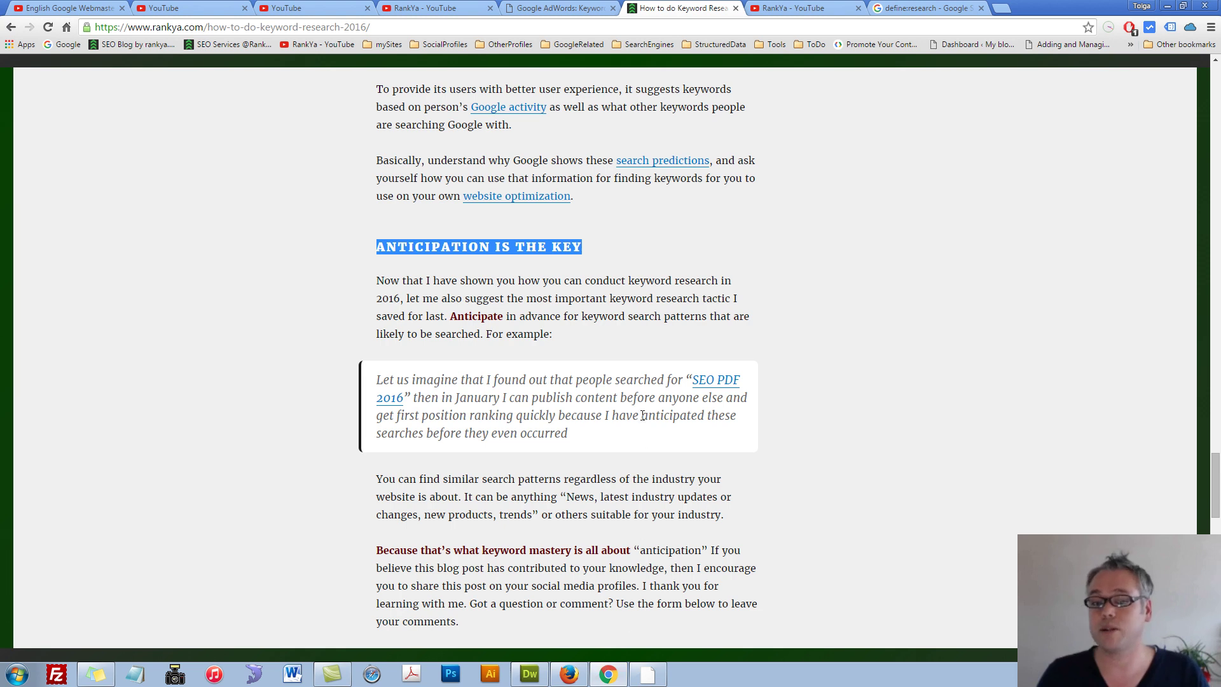
pyautogui.click(632, 412)
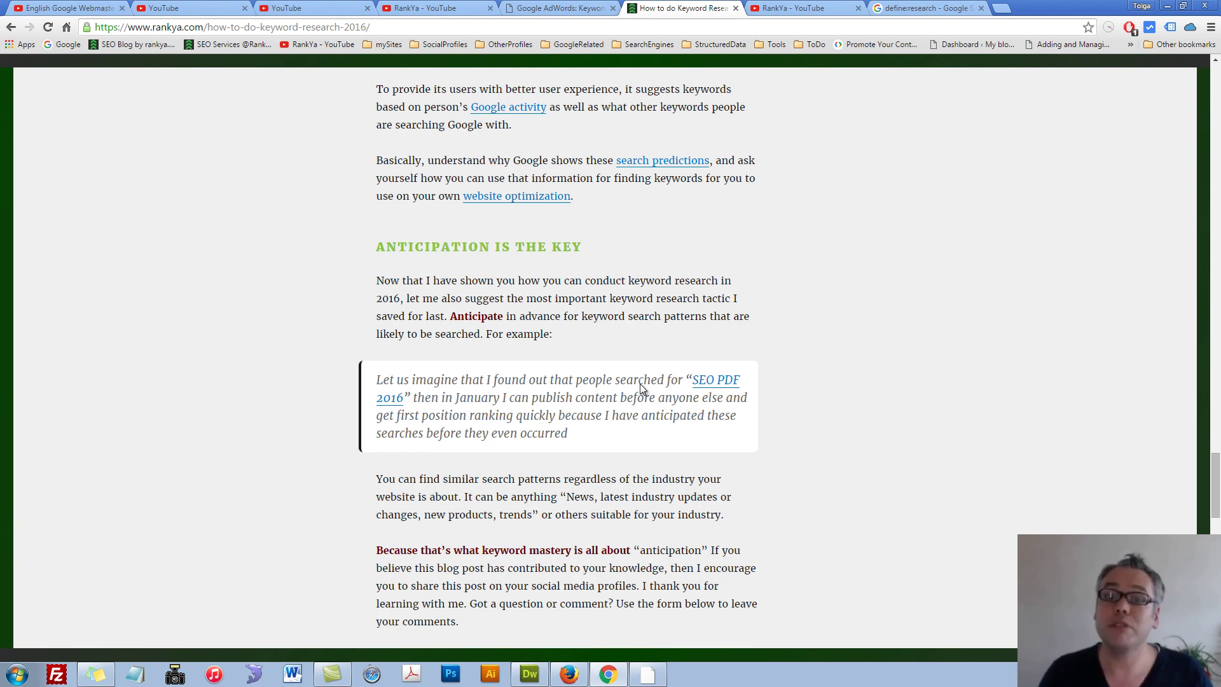
pyautogui.click(791, 9)
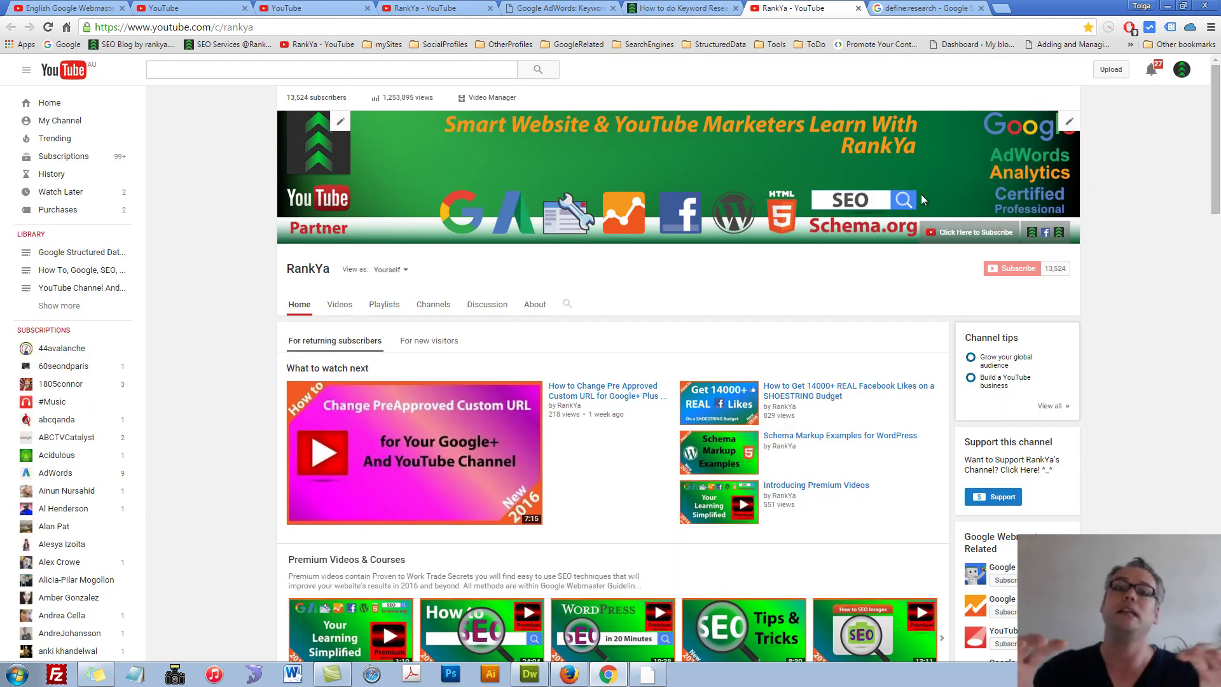